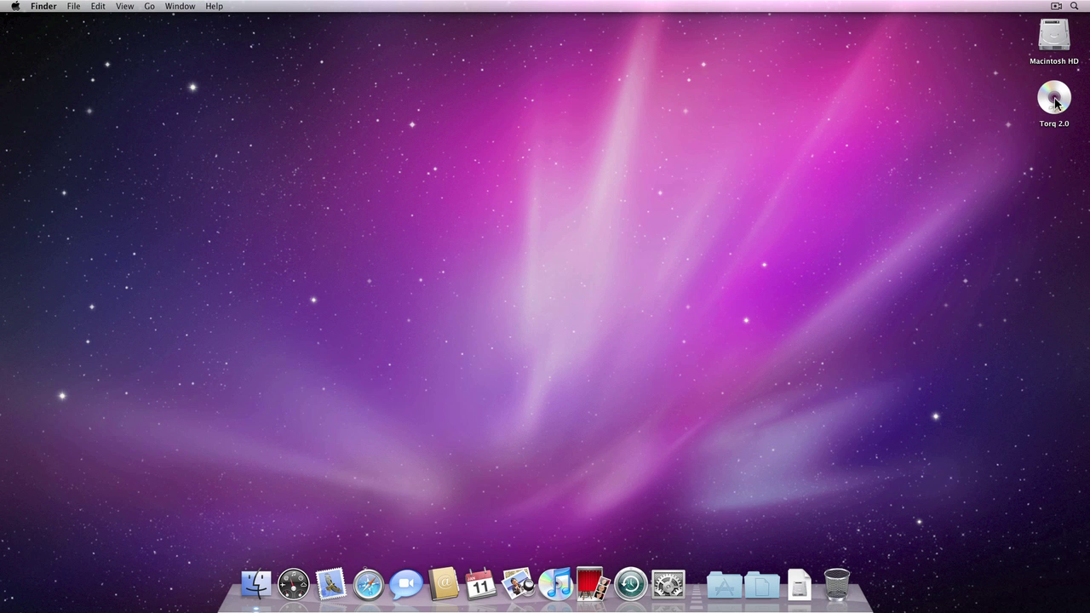
Step: Mount the downloaded Torq 2.0 disk image and close the duplicate disc window
double_click(1054, 99)
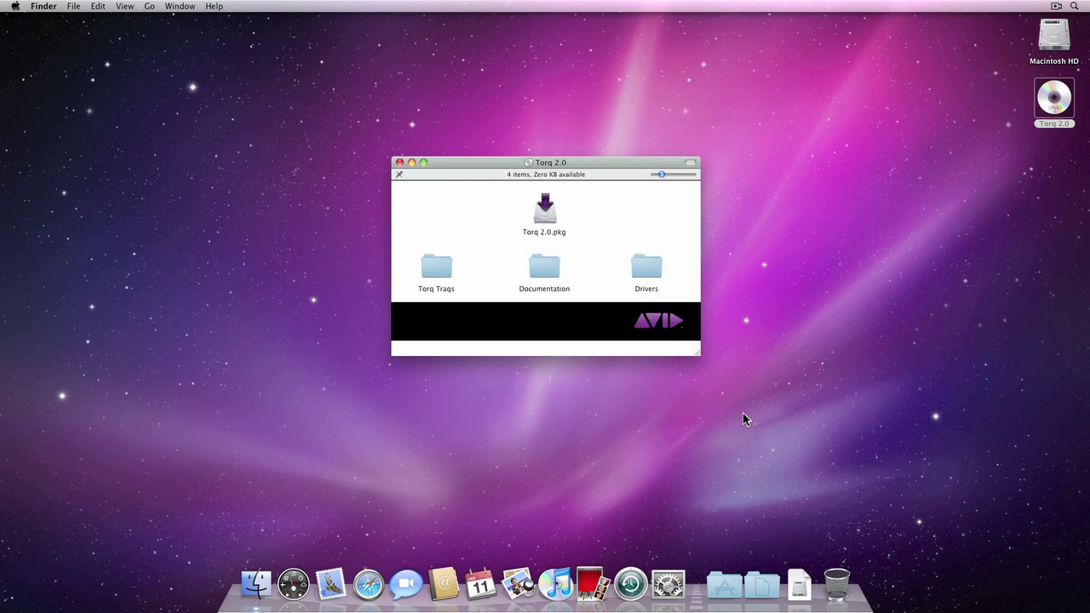
click(801, 581)
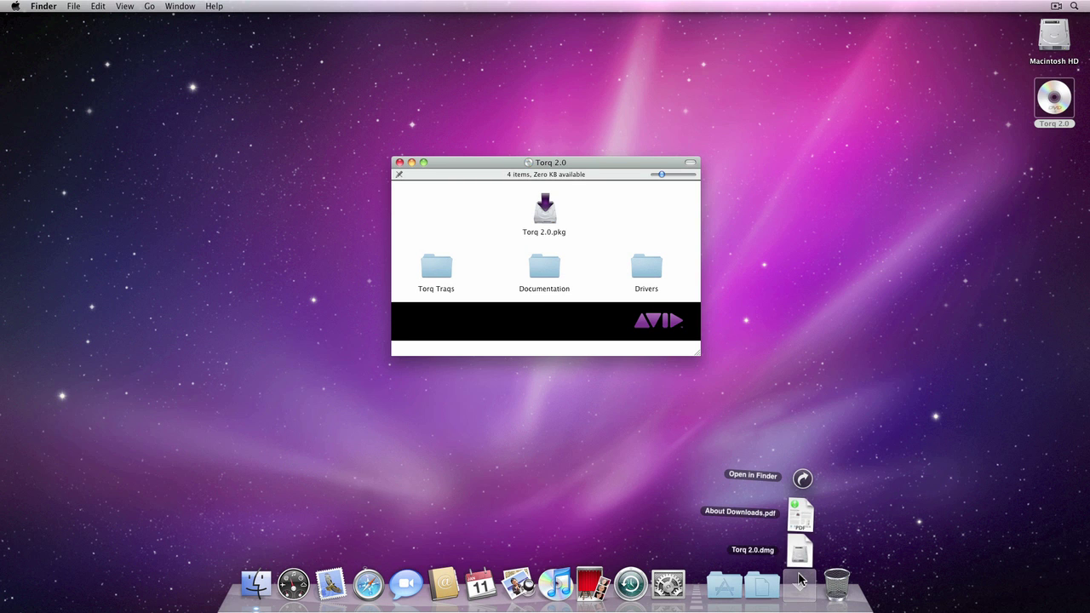
click(801, 554)
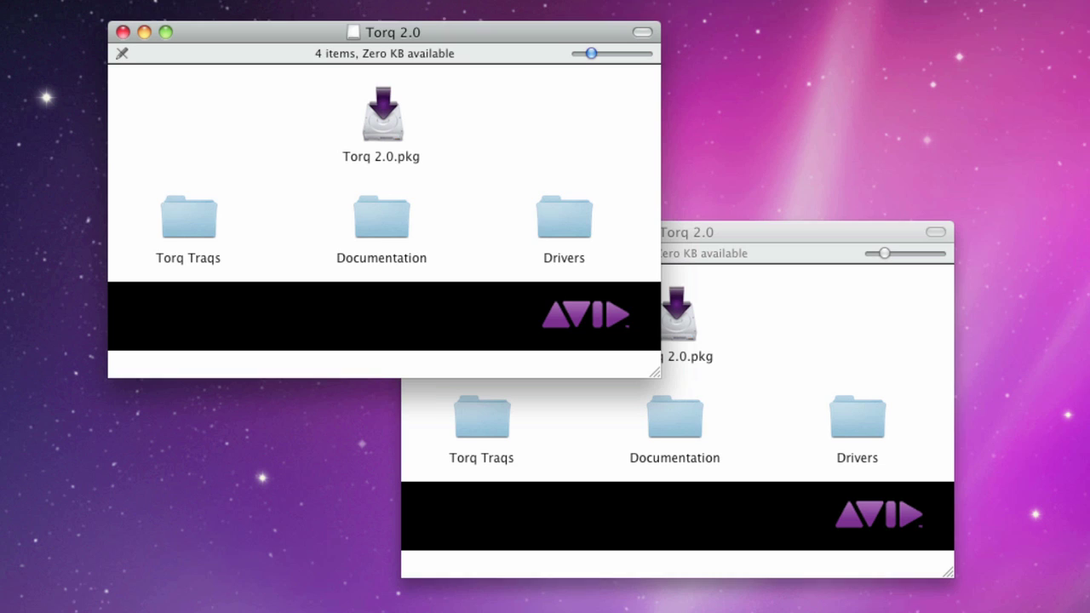
click(818, 314)
click(535, 141)
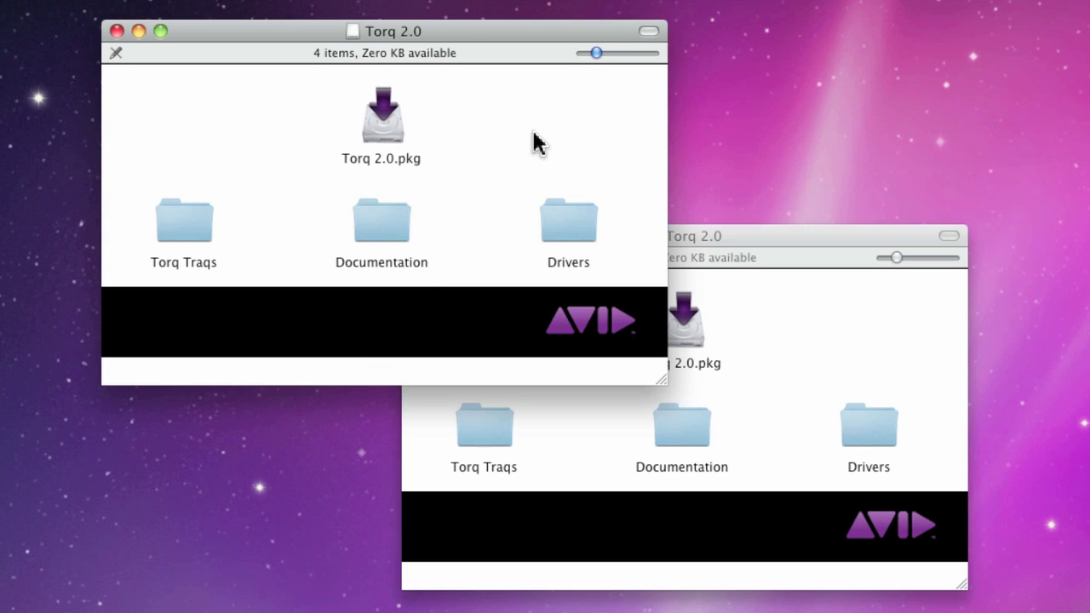
key(super+w)
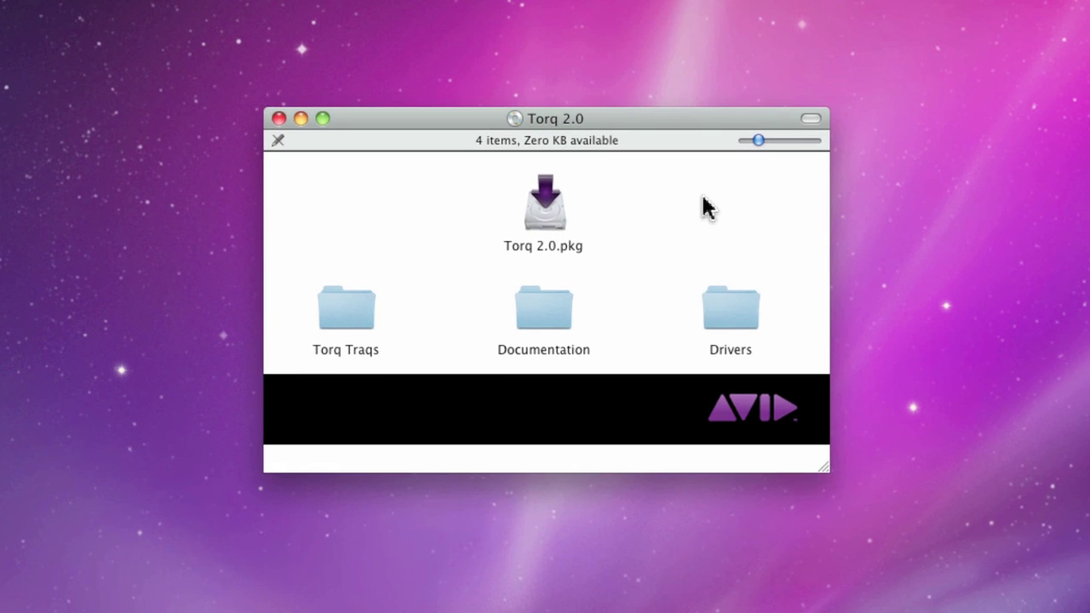
Step: Look inside the Torq Traqs sample-track folder, then close it
click(536, 219)
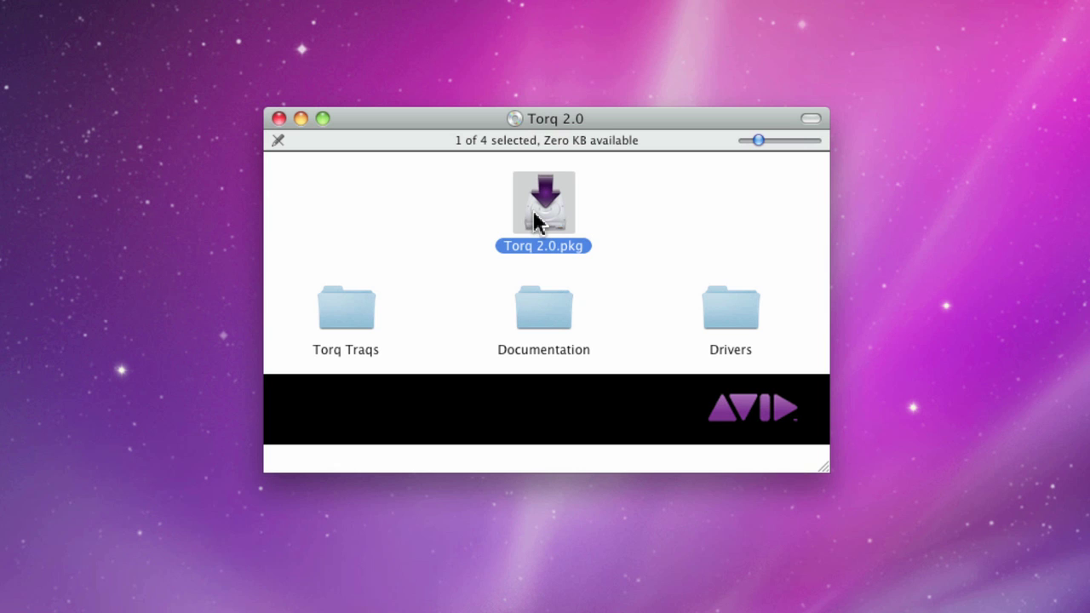
double_click(353, 316)
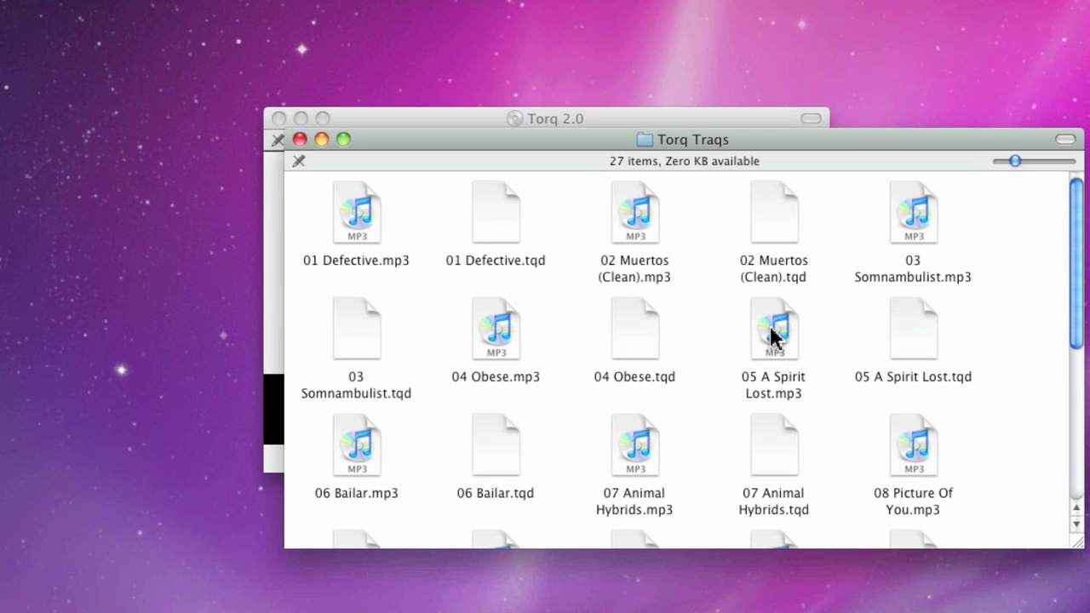
key(super+w)
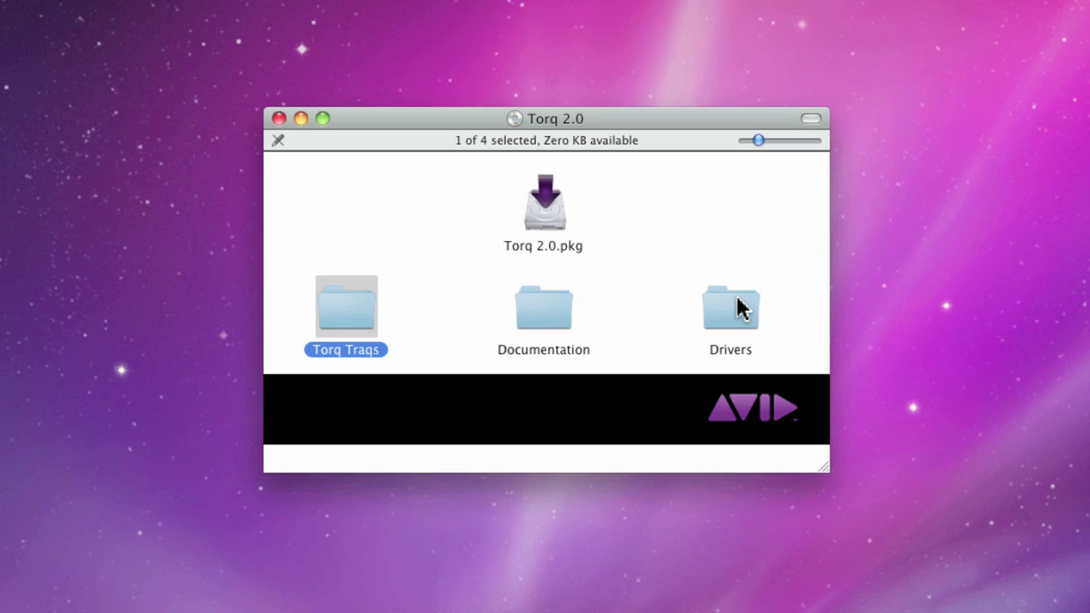
Step: Browse the Drivers folder's Xponent and Conectiv folders, then close it
click(737, 313)
double_click(738, 313)
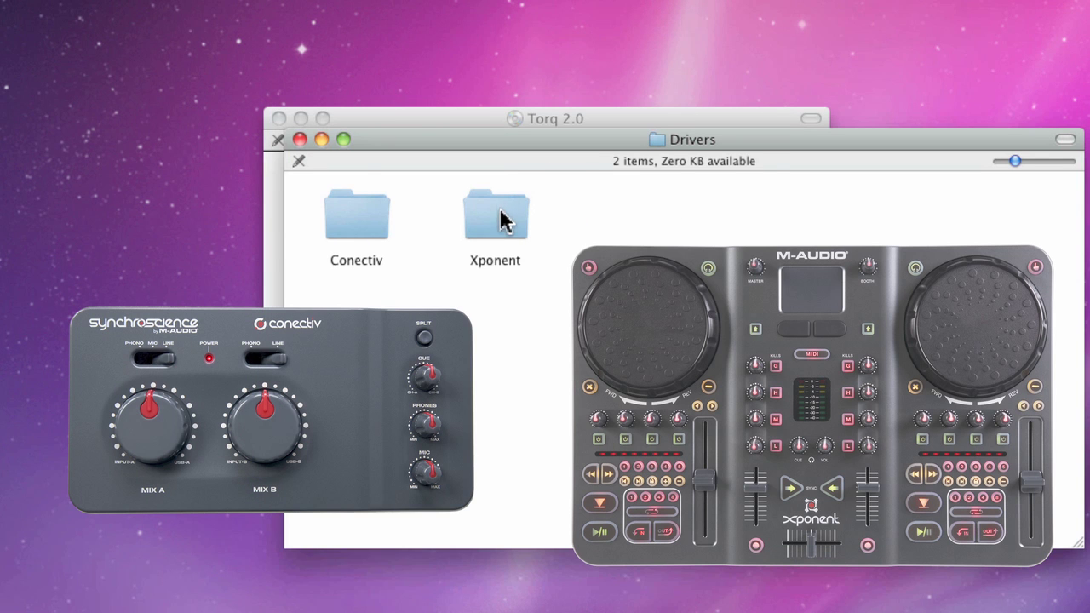
click(486, 201)
click(361, 226)
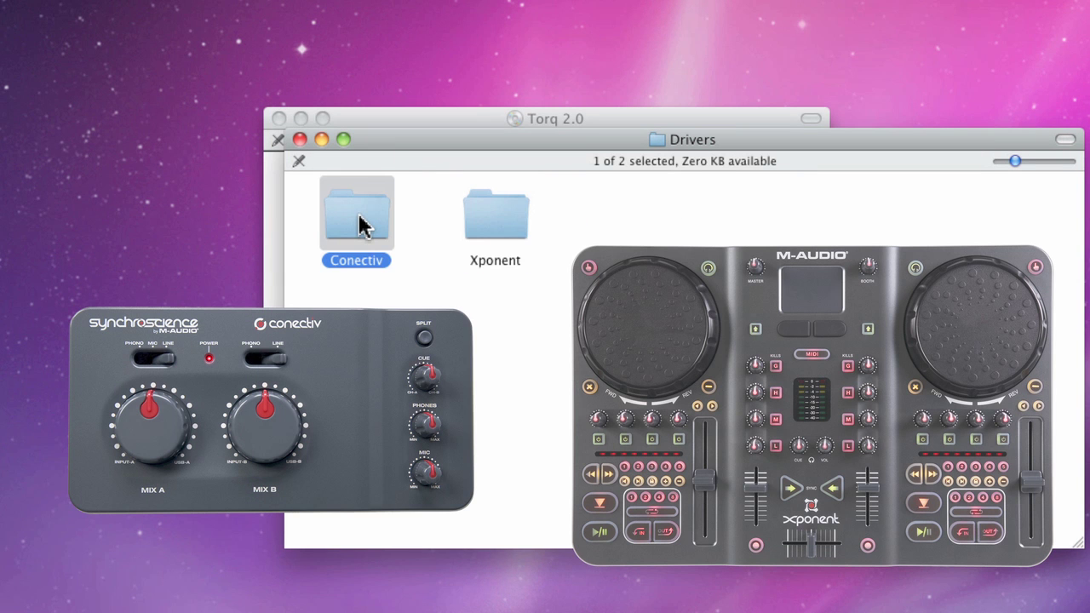
key(super+w)
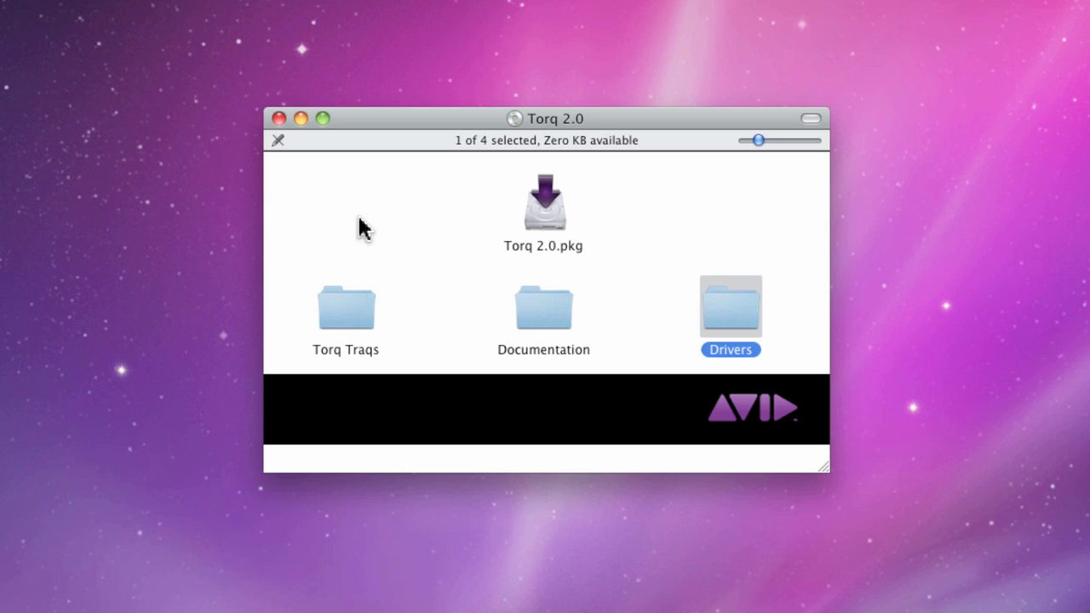
Step: Browse the Documentation folder's Xponent, Conectiv and Torq folders, then close it
double_click(554, 315)
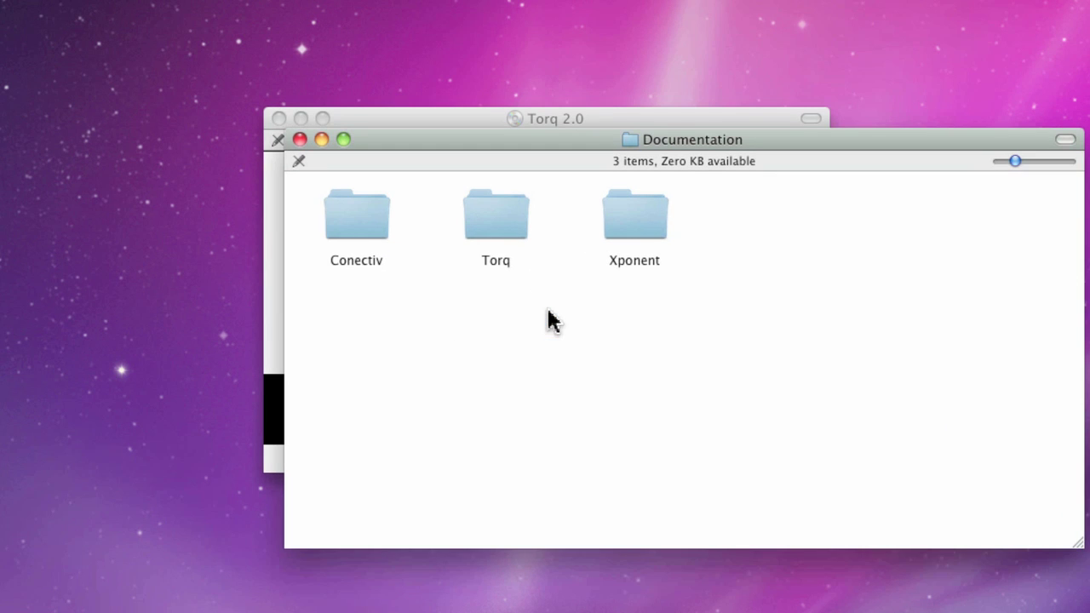
click(631, 209)
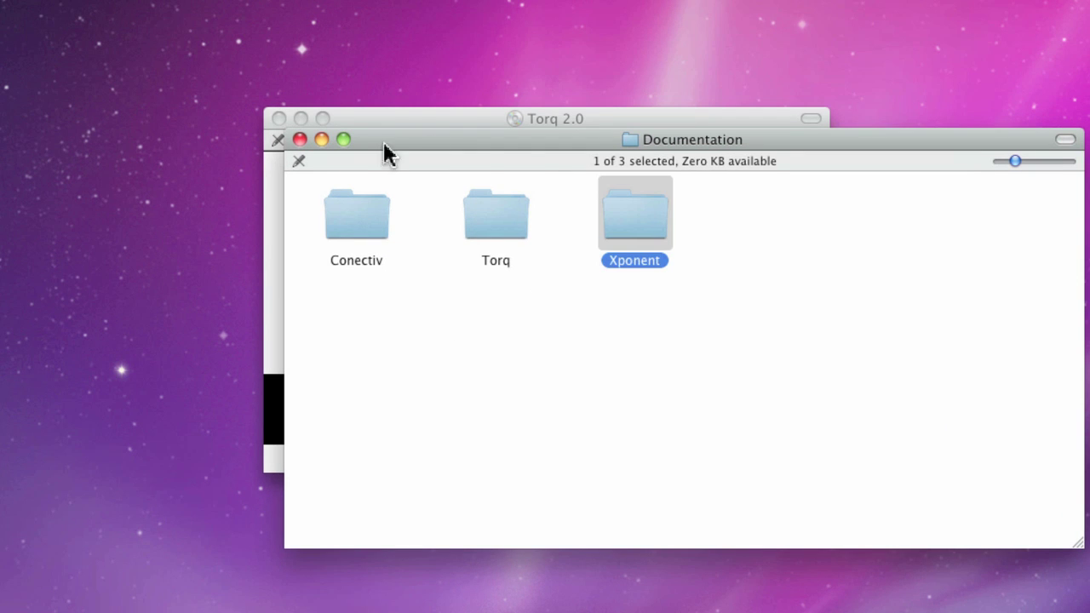
click(340, 207)
click(503, 230)
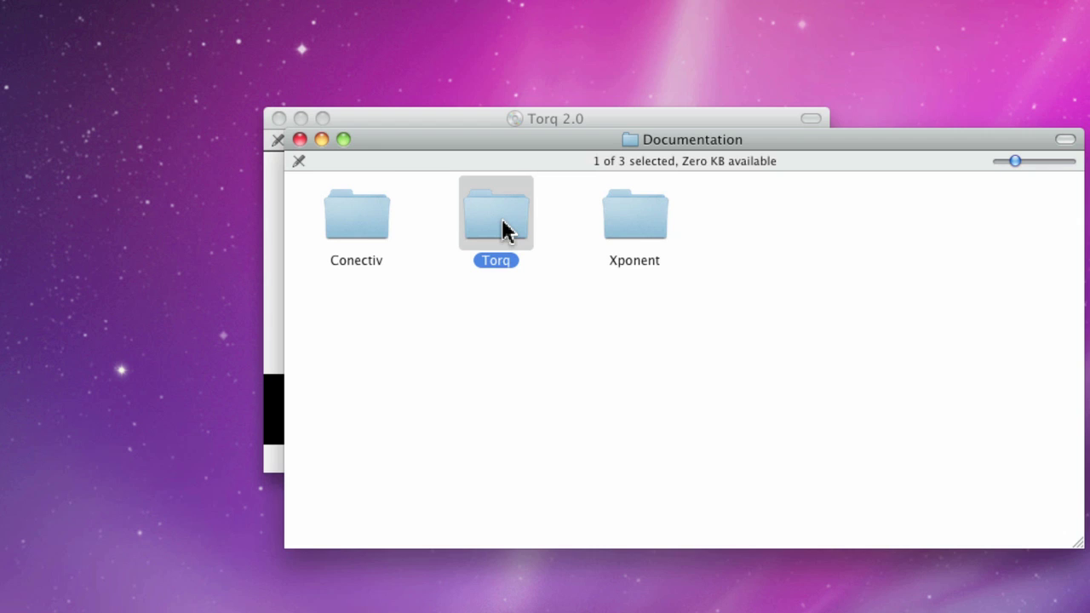
key(super+w)
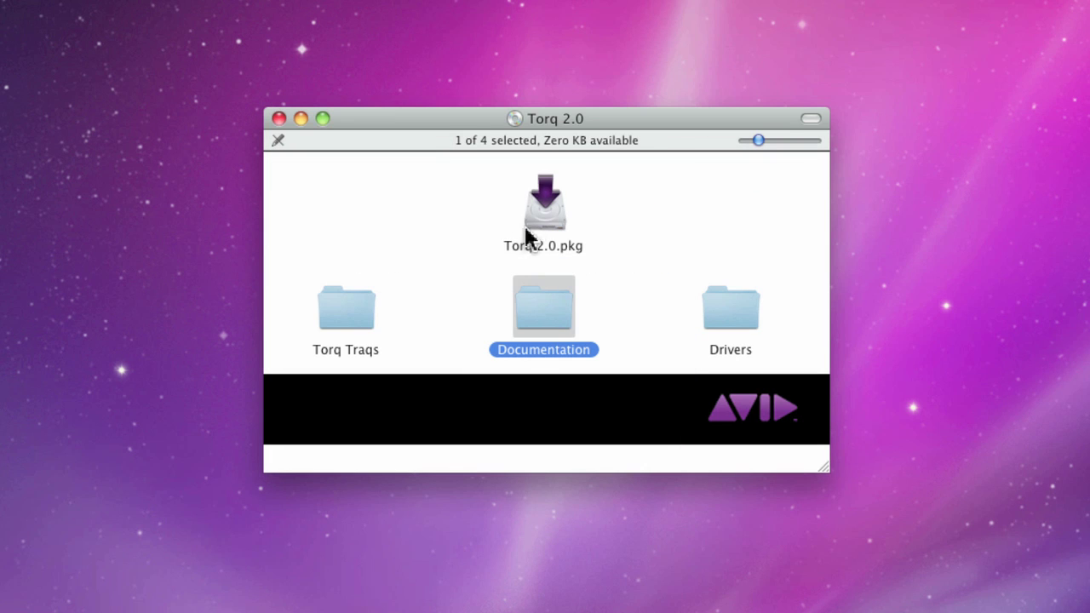
Step: Launch the Torq 2.0.pkg installer and agree to the software license
click(538, 222)
double_click(539, 222)
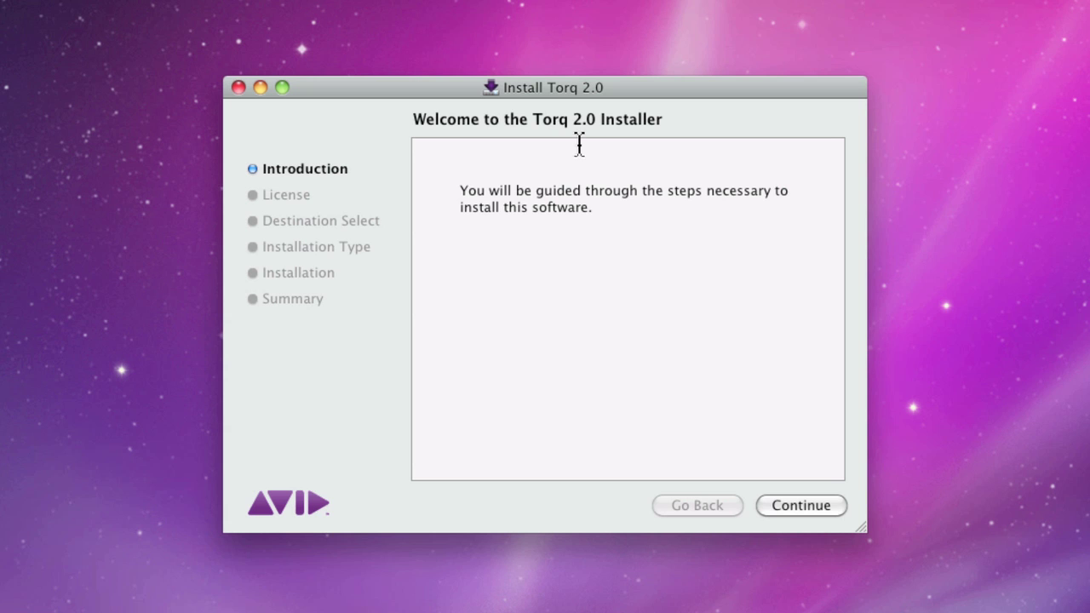
click(777, 502)
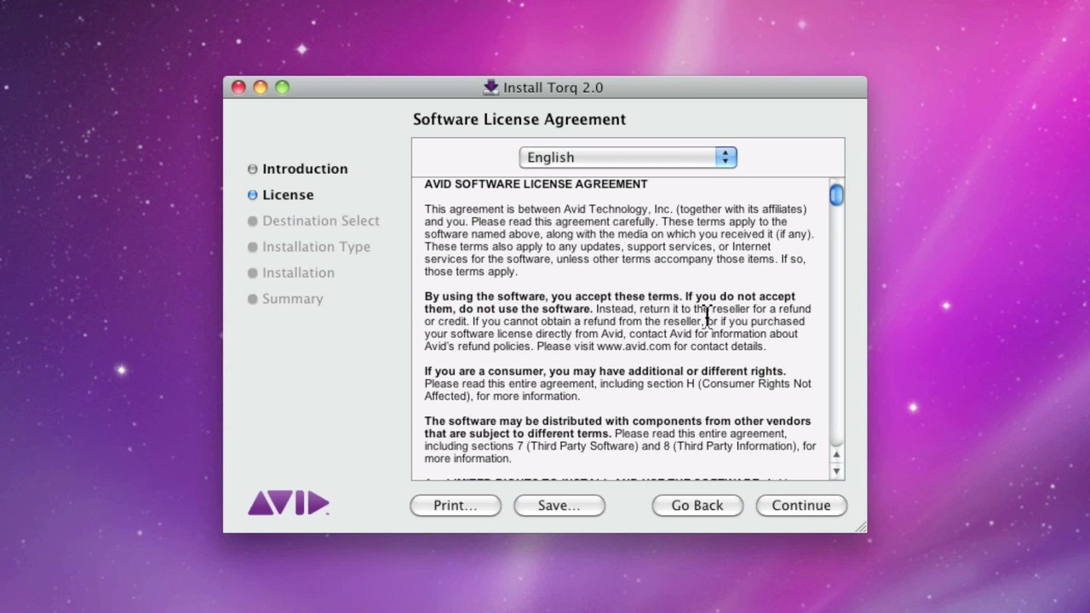
click(771, 502)
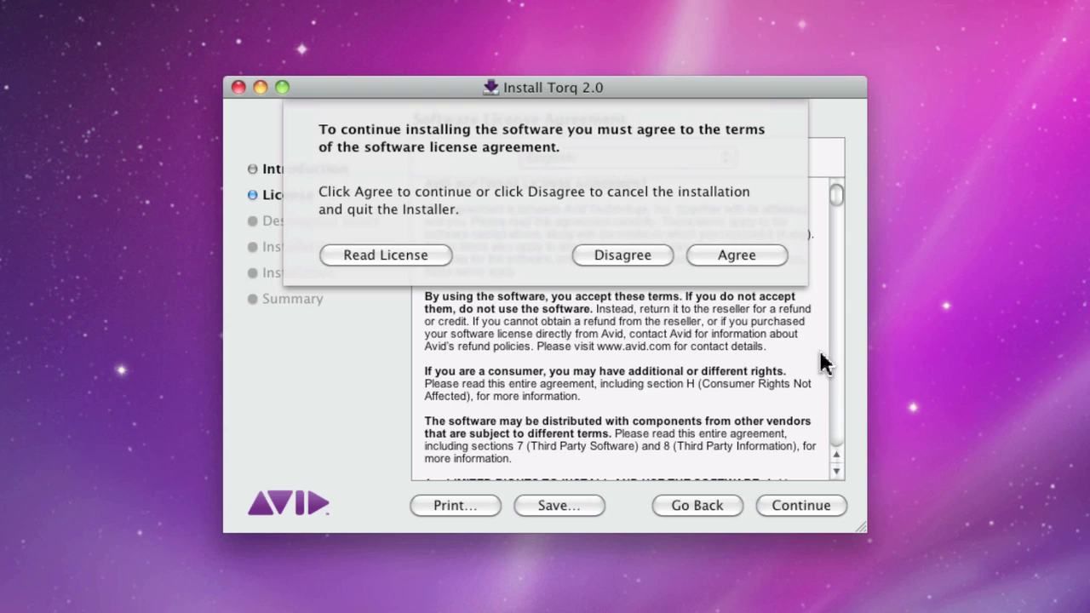
click(747, 257)
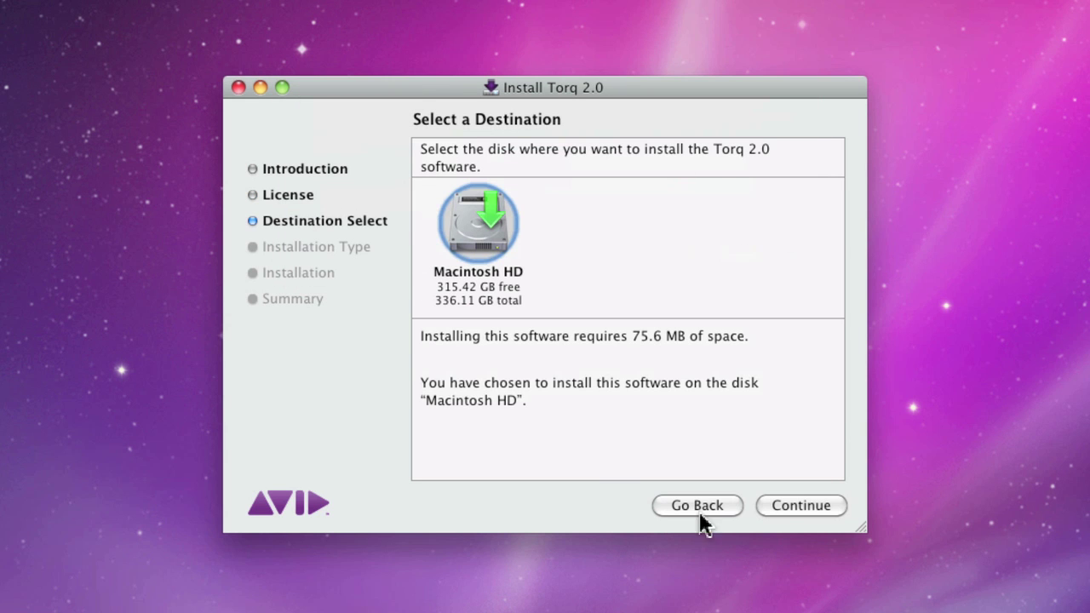
Step: Install to Macintosh HD as a standard installation, authorizing with the admin password
click(778, 508)
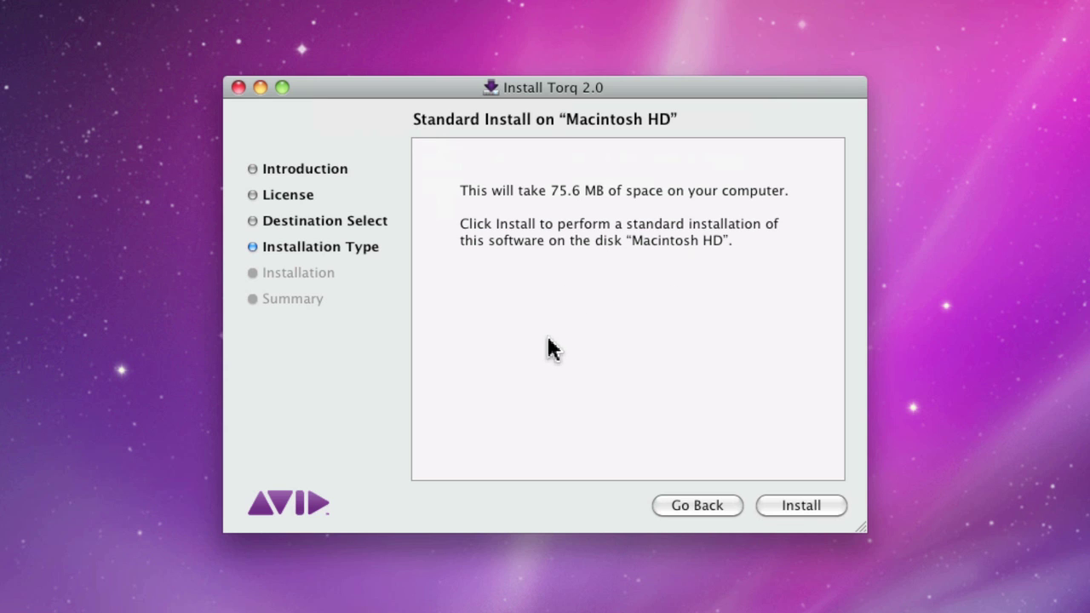
click(800, 505)
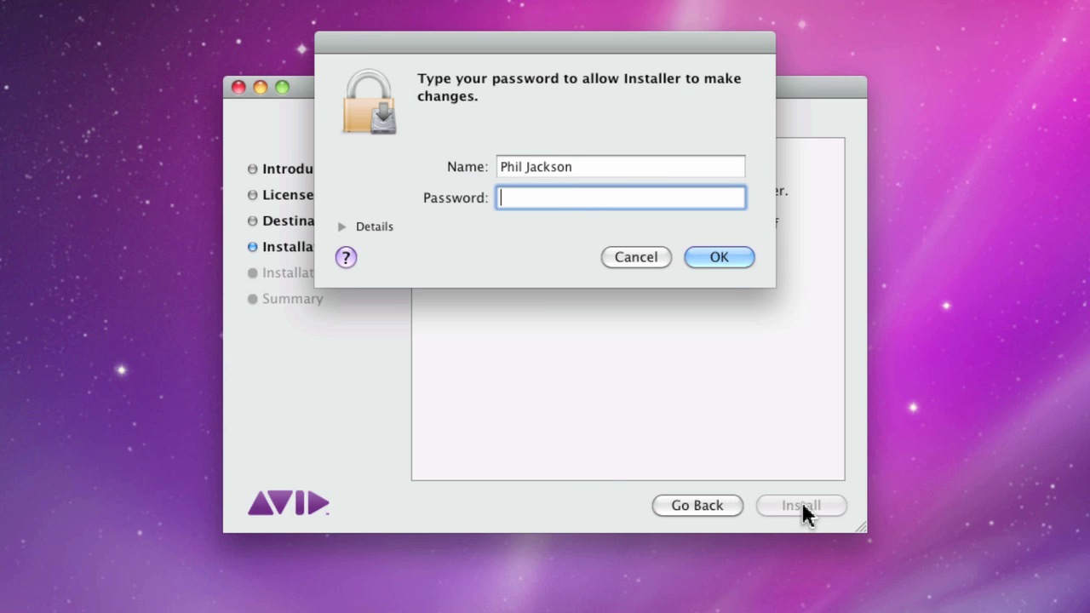
text(•••)
text(••••••)
key(Return)
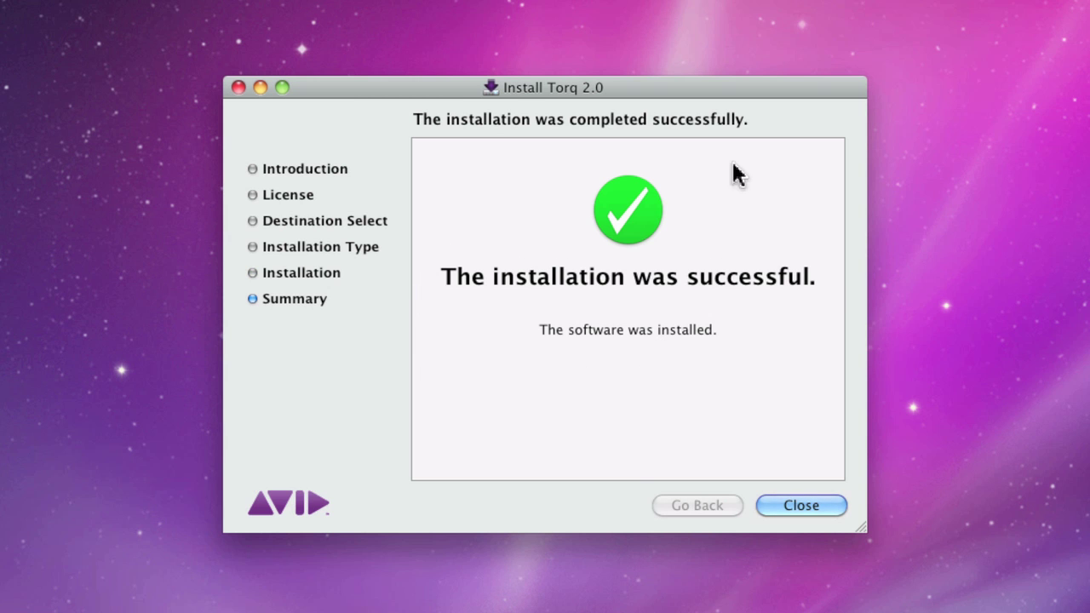
Step: Close the installer and disc window, then eject both Torq 2.0 volumes via the Dock
click(785, 504)
key(super+w)
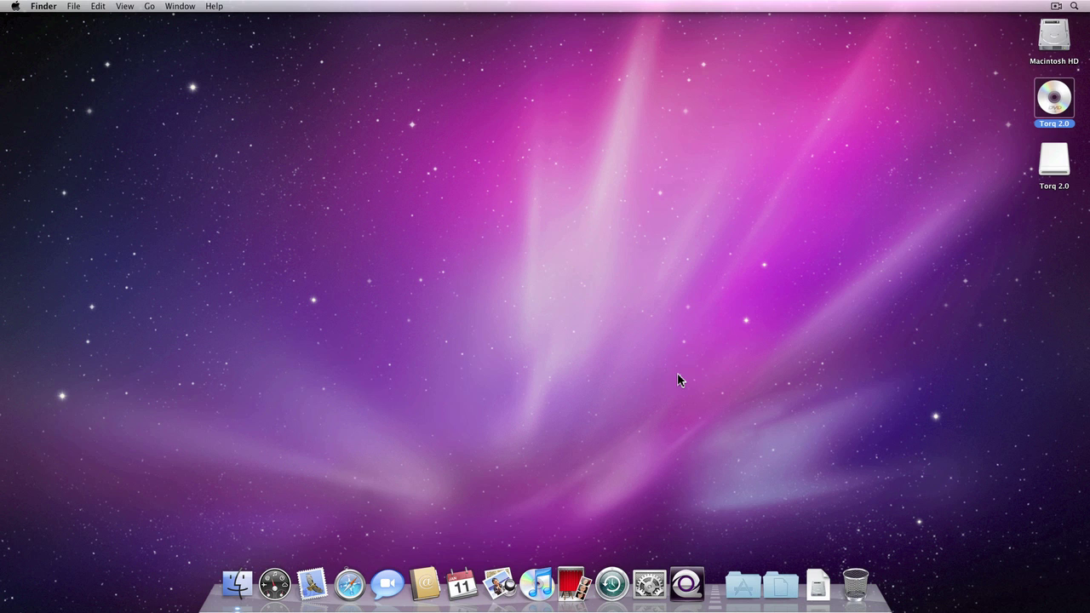
drag(1053, 109, 1029, 168)
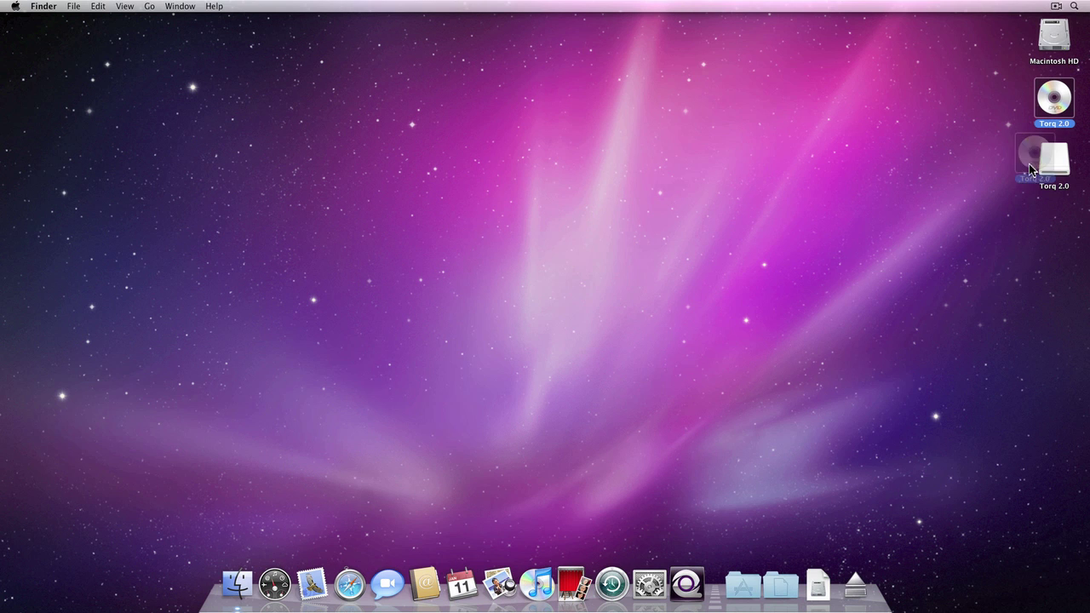
drag(921, 412, 856, 586)
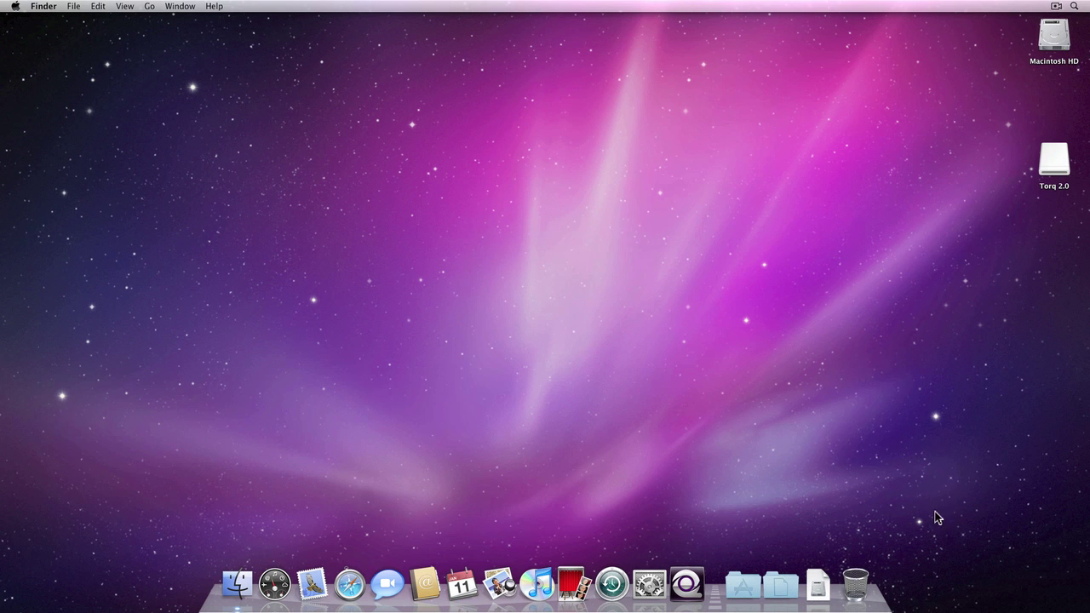
drag(1052, 172, 864, 586)
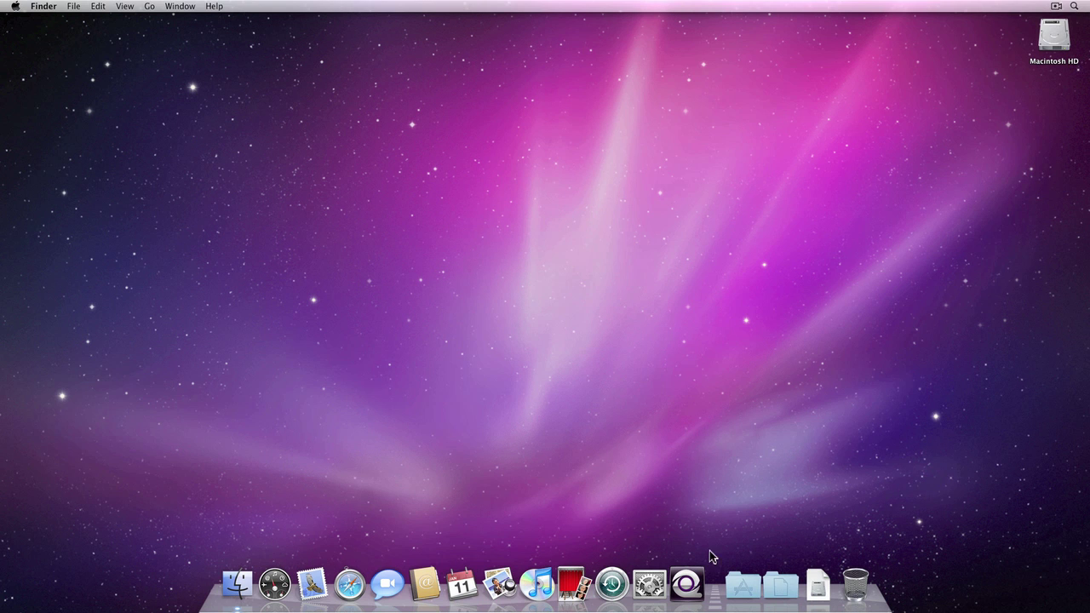
Step: Launch Torq from the Dock and advance from Welcome to the Activation page
click(687, 584)
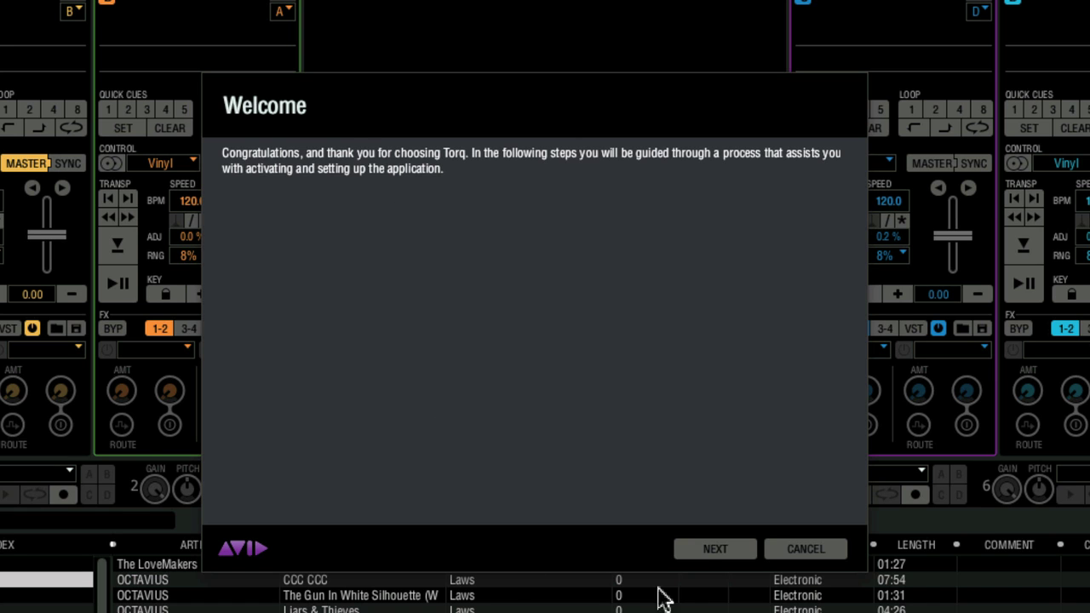
click(706, 558)
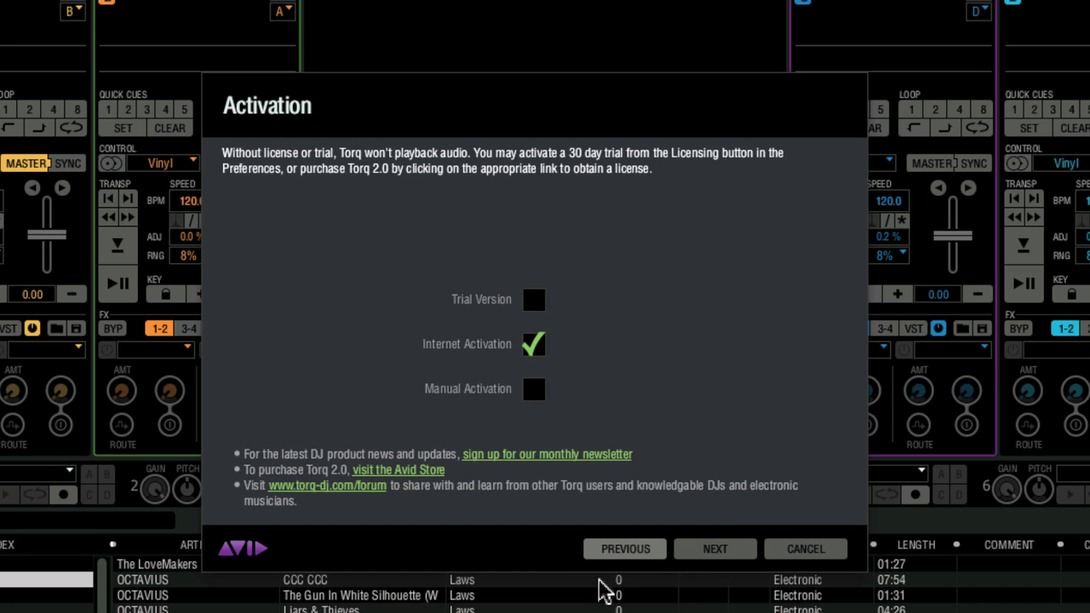
click(721, 558)
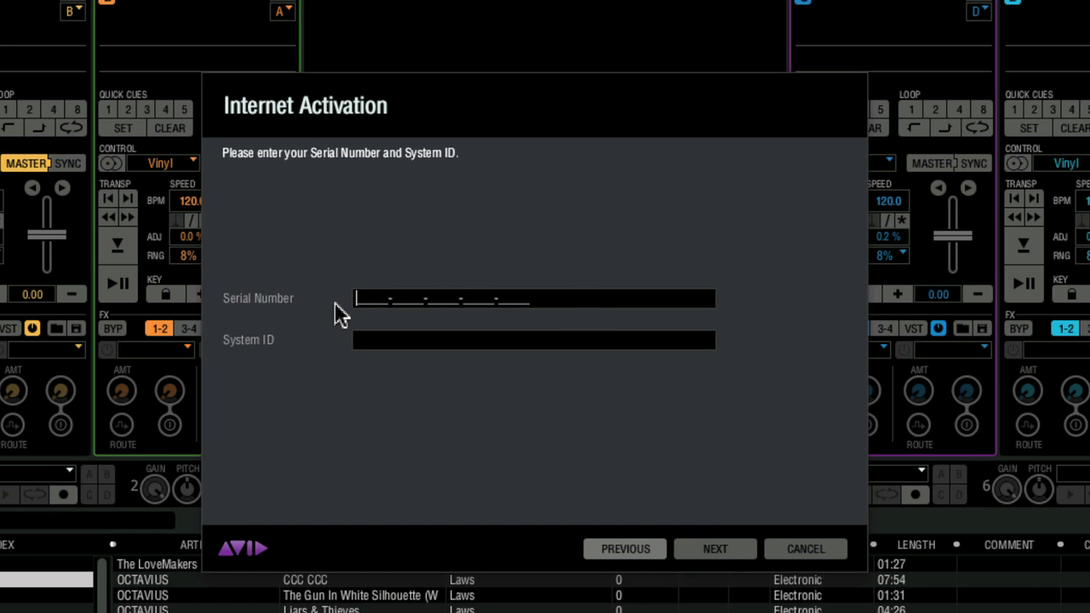
key(ctrl+v)
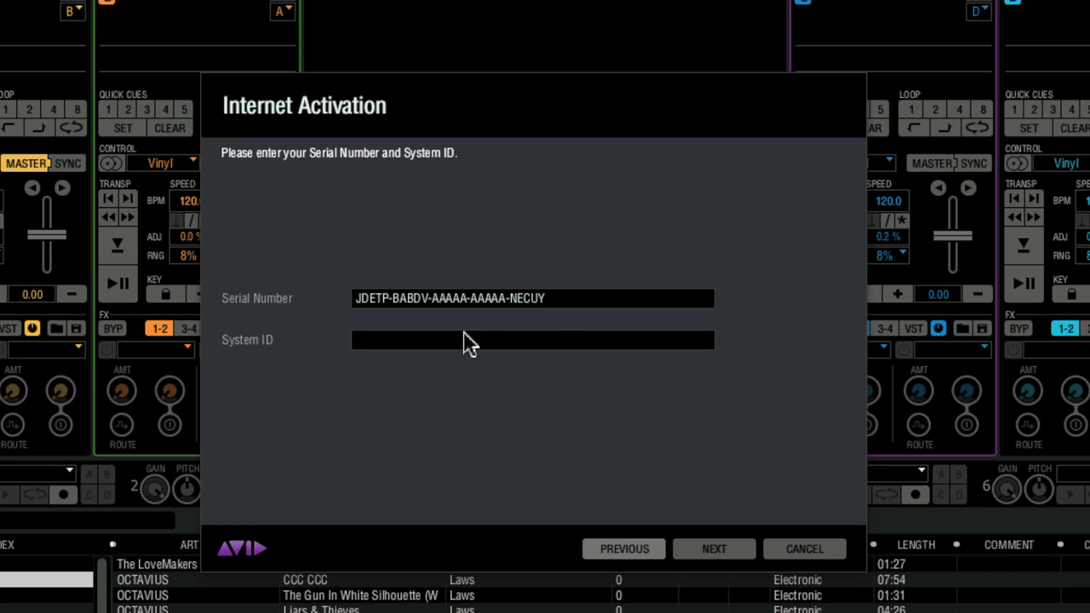
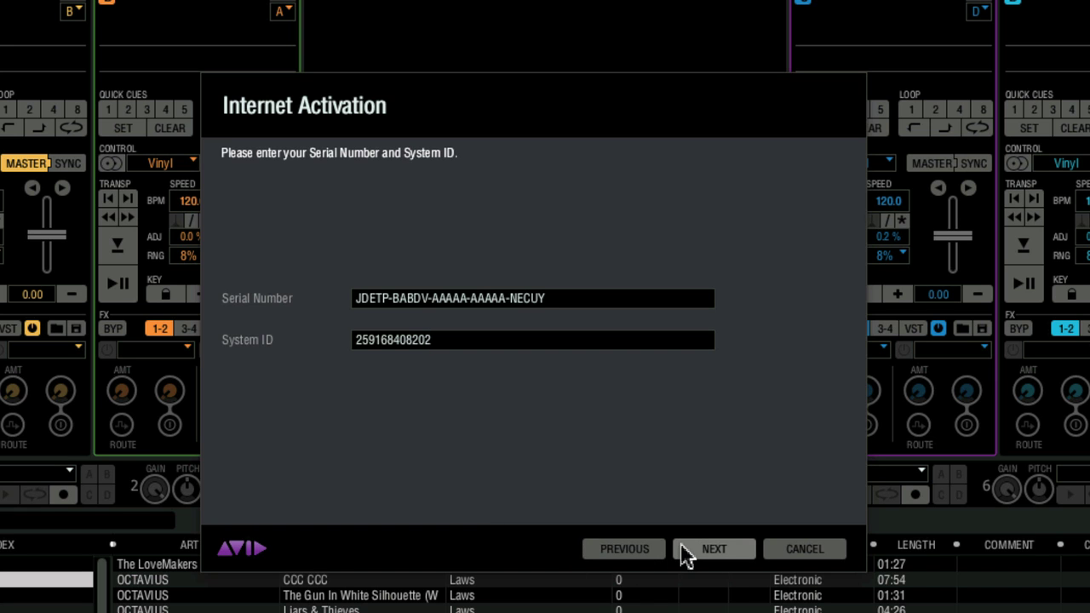
Step: Go back and switch to Manual Activation to show the Machine ID form
click(622, 551)
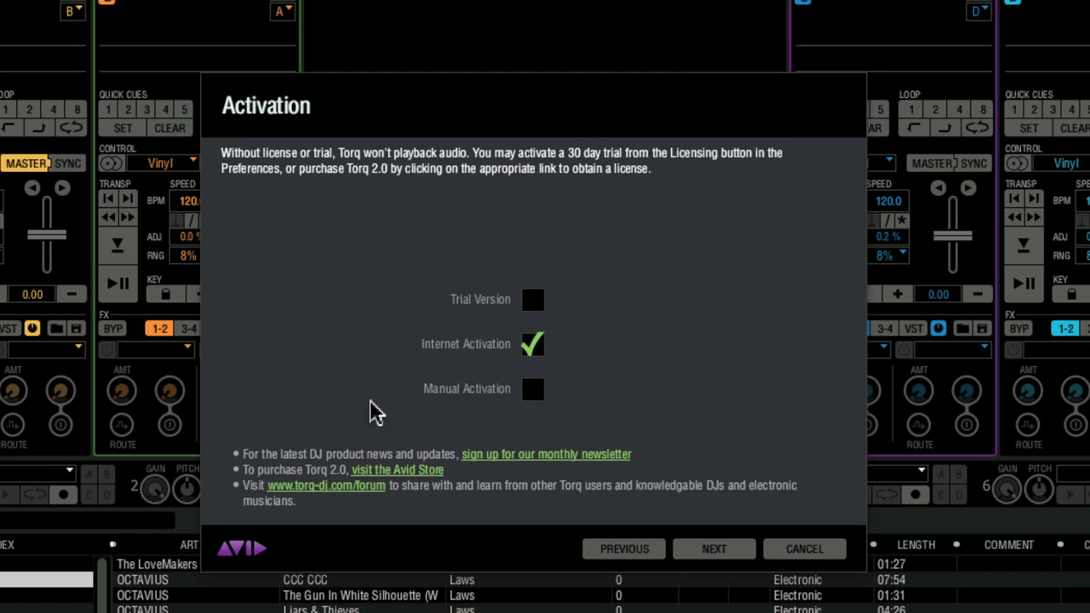
click(532, 392)
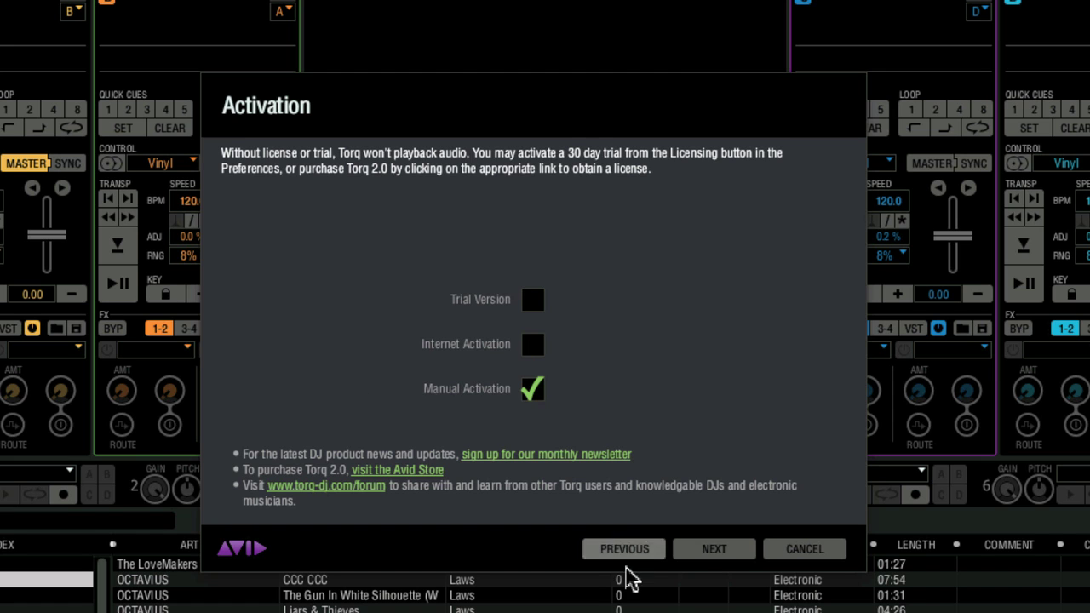
click(698, 554)
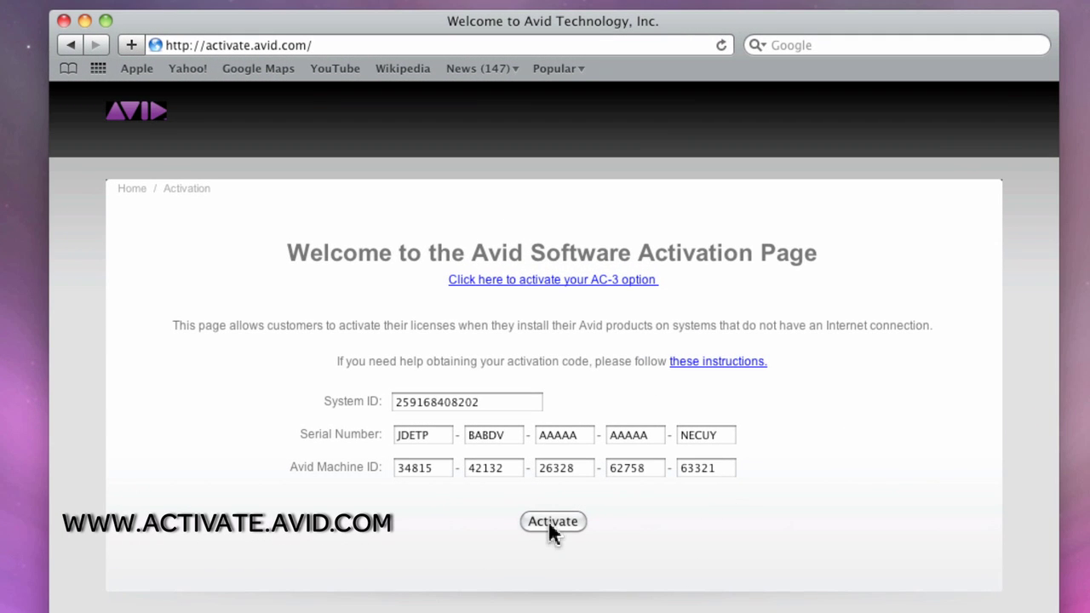
Step: Submit the activate.avid.com form to generate the Torq 2.0 activation code
click(550, 525)
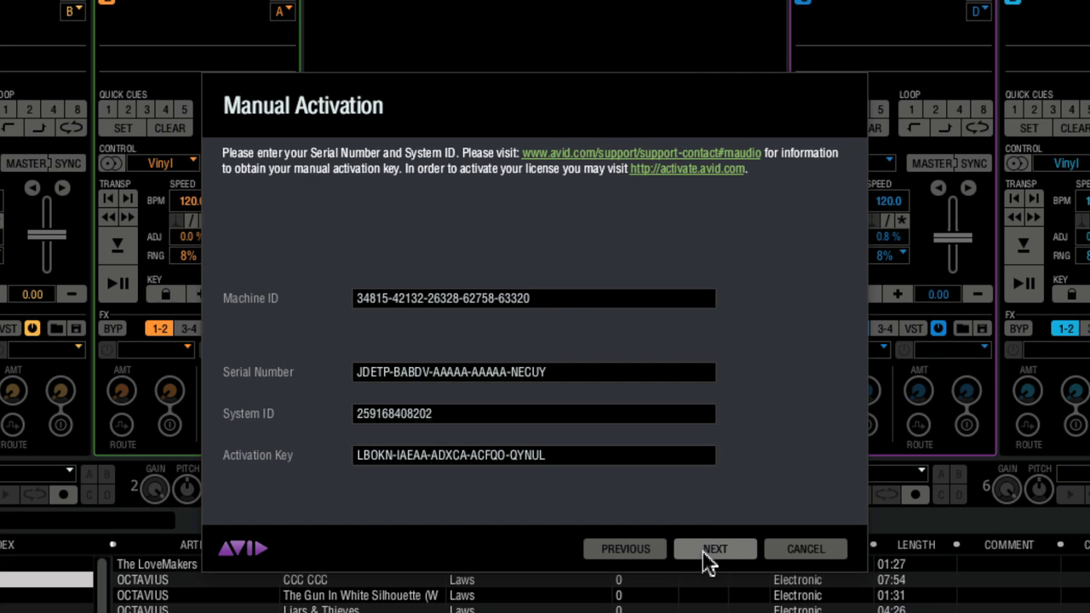
Step: Go back from the filled Manual Activation page to the Activation options
click(643, 550)
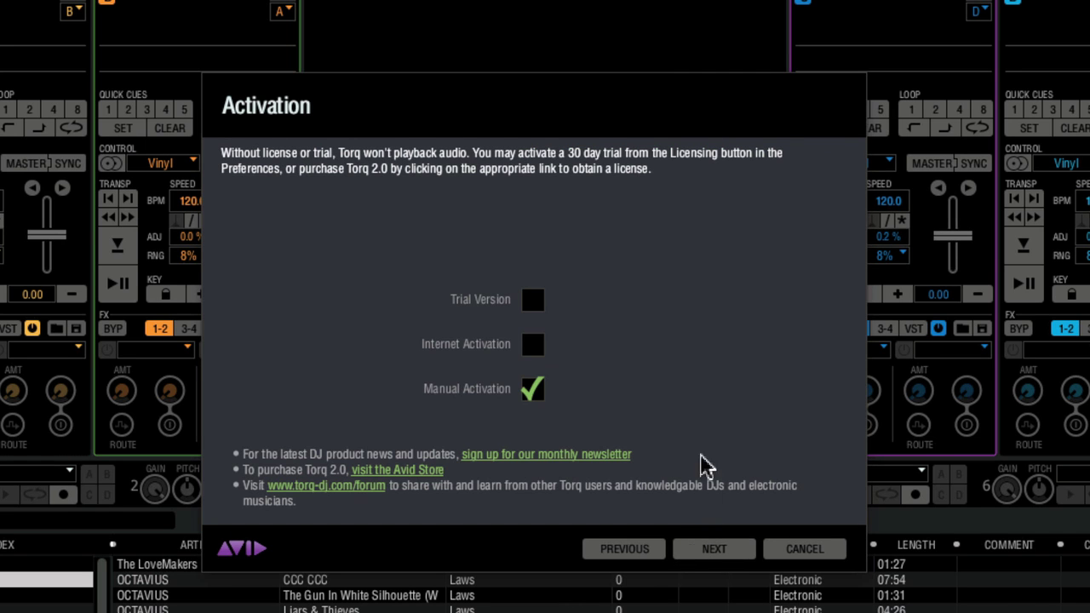
Step: Activate the 30-day Trial Version and proceed to the Setup Assistant
click(532, 299)
click(712, 549)
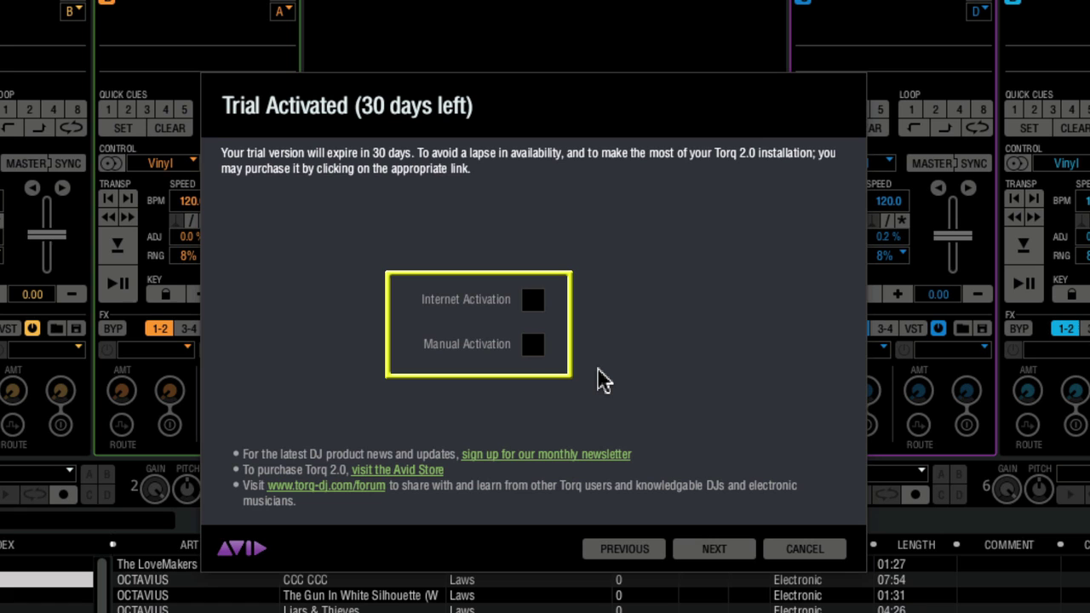
click(717, 552)
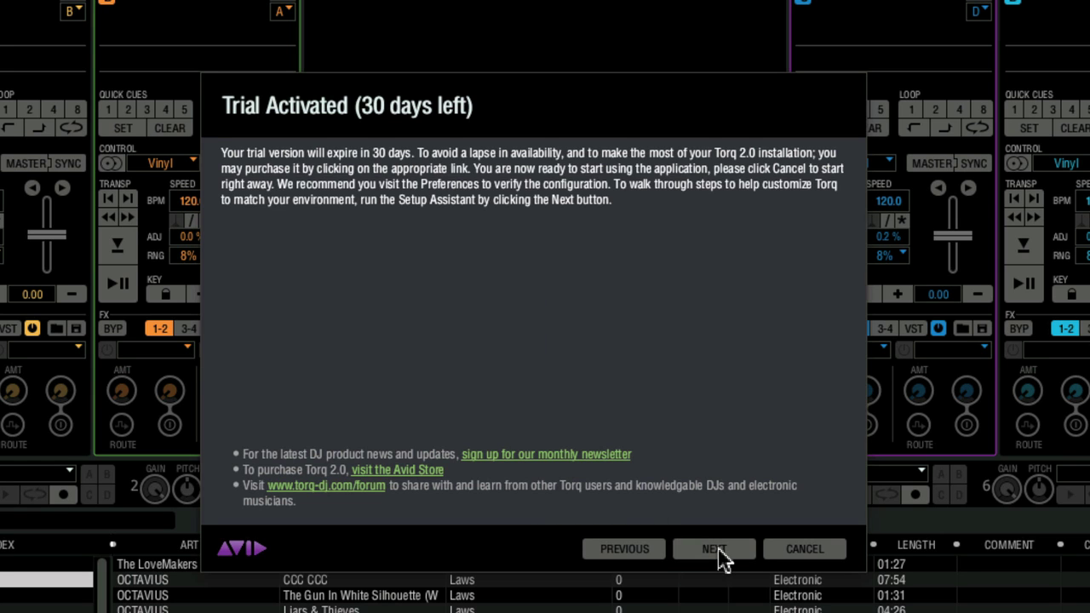
click(718, 550)
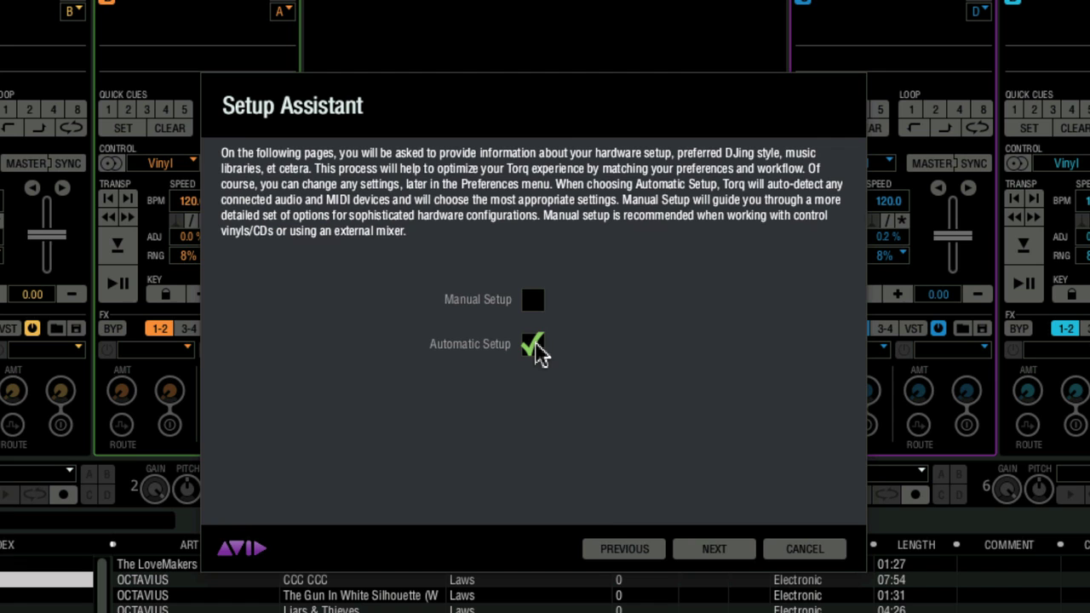
Step: Accept Automatic Setup and the detected Xponent settings summary to reach the Enjoy page
click(716, 555)
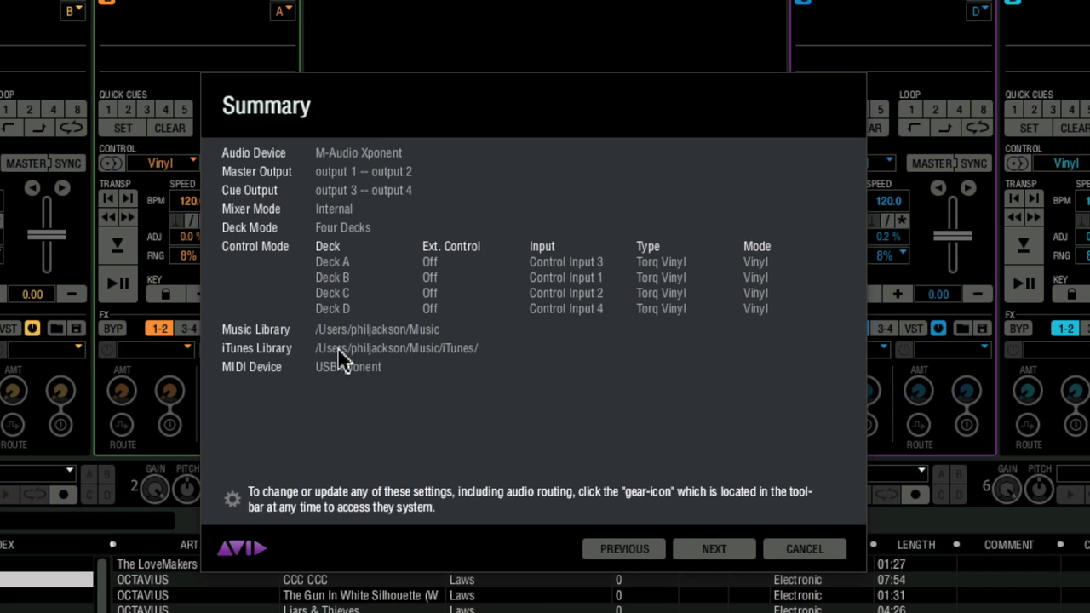
click(716, 557)
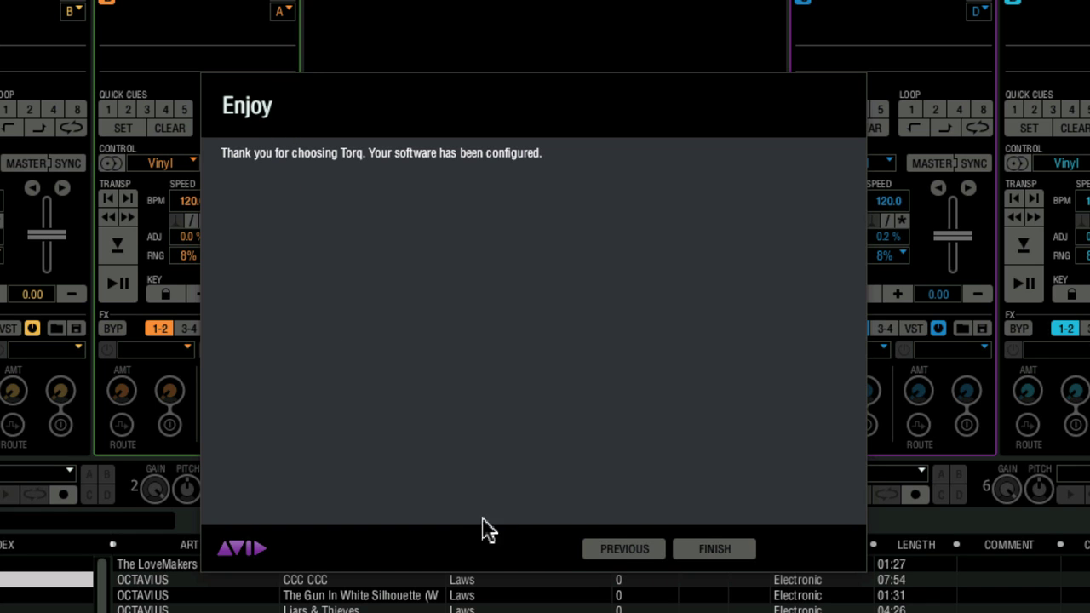
Step: Return to the setup mode choice and switch to Manual Setup
click(624, 550)
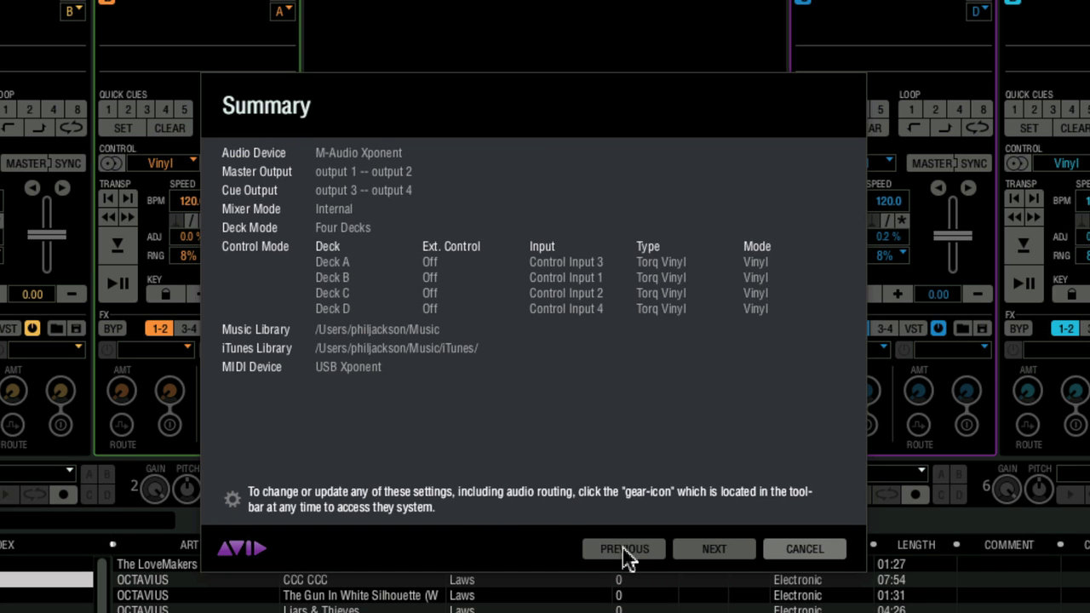
click(624, 550)
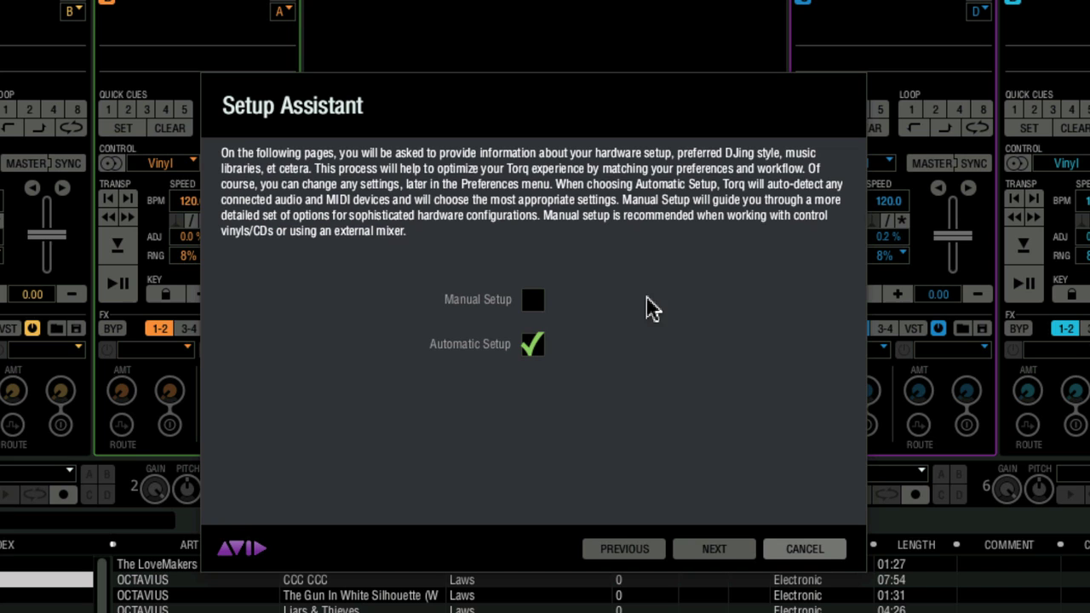
click(532, 300)
click(714, 549)
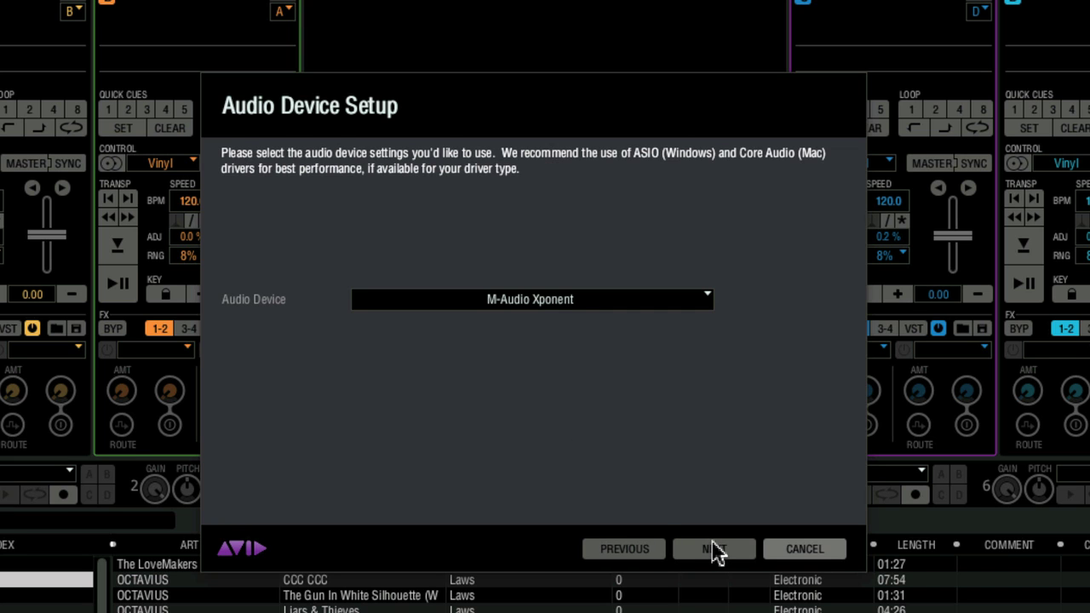
Step: Set the audio device to M-Audio Xponent and continue to Mixer Mode
click(508, 311)
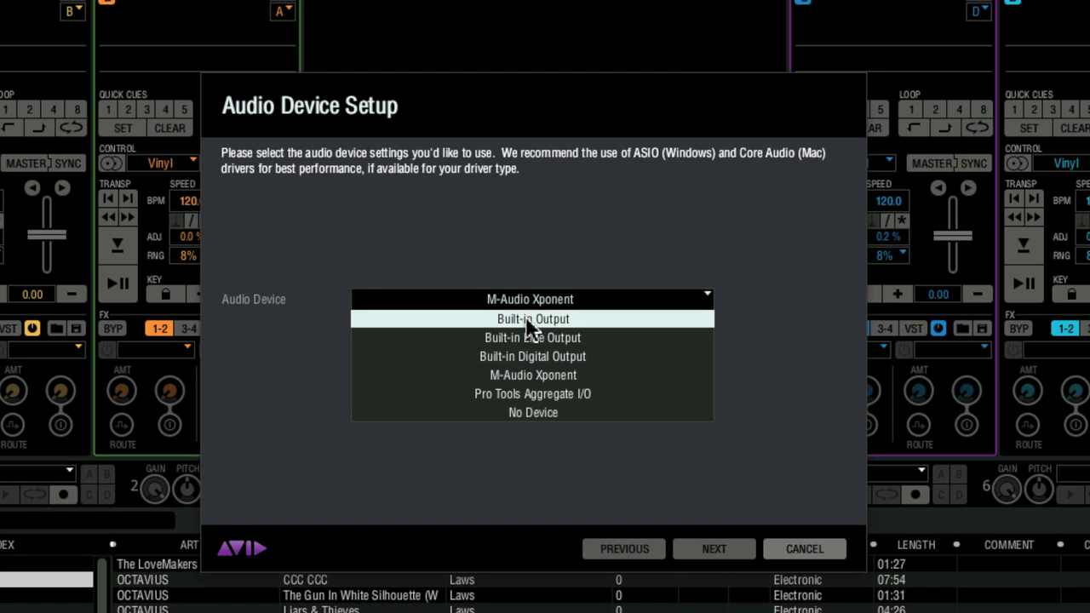
click(527, 320)
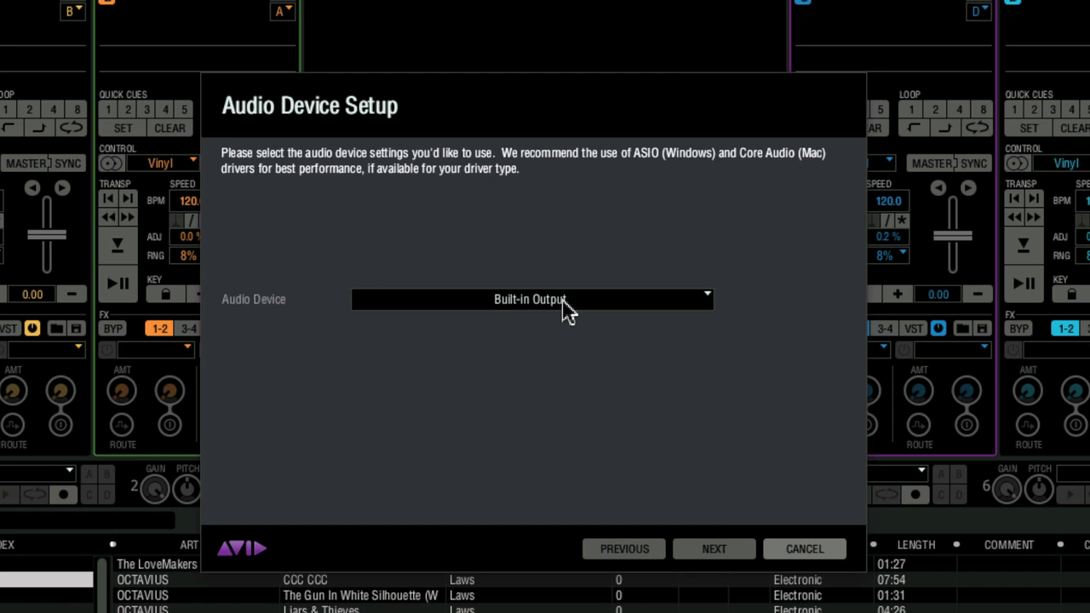
click(565, 305)
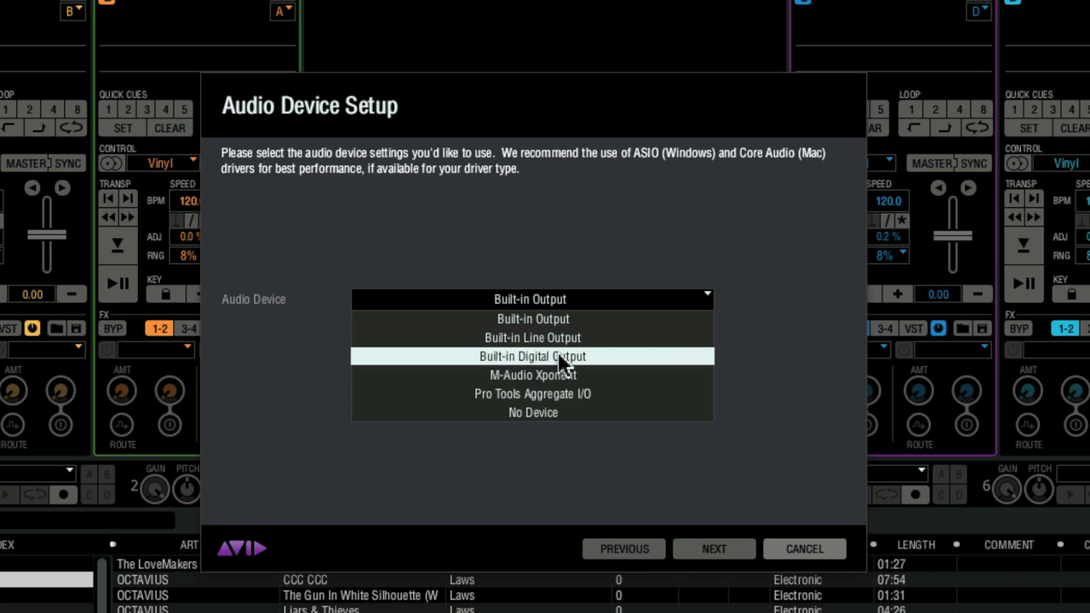
click(561, 375)
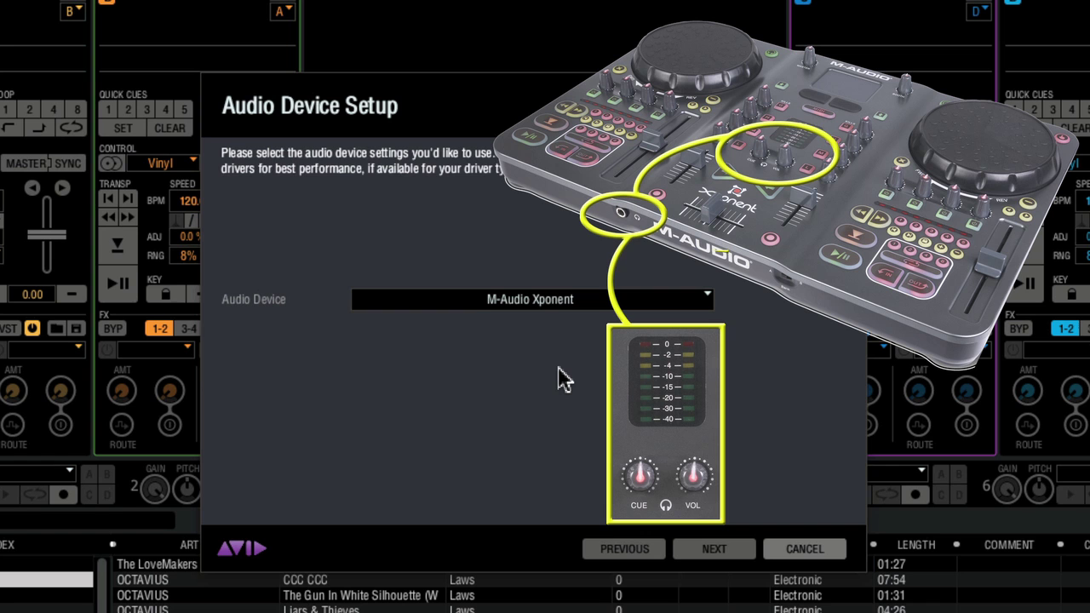
click(720, 556)
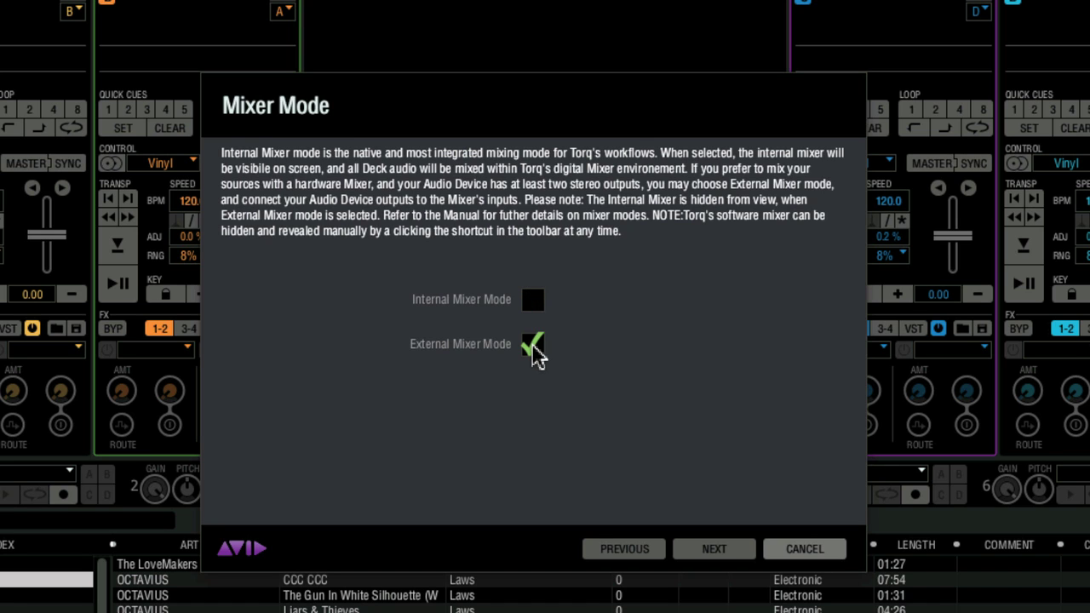
Step: Select Internal Mixer Mode and Two Decks in the Setup Assistant
click(533, 301)
click(688, 558)
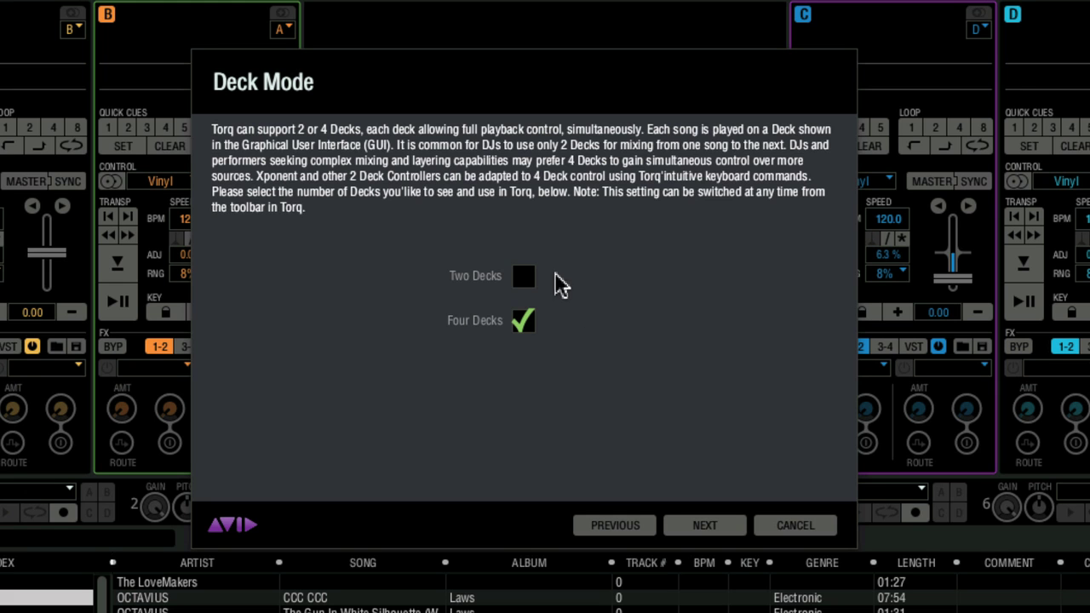
click(523, 281)
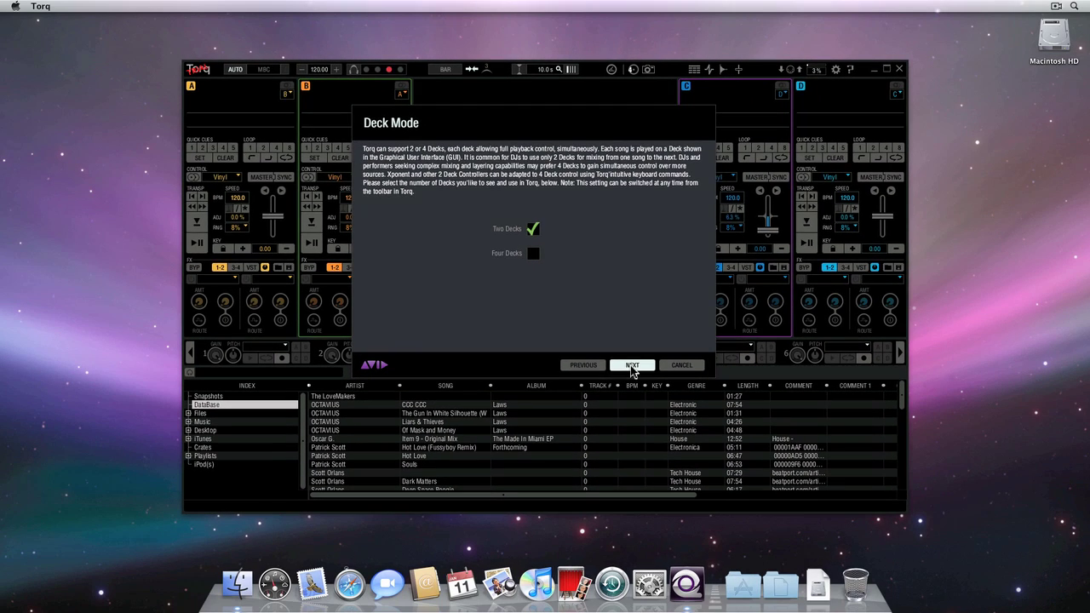
click(631, 366)
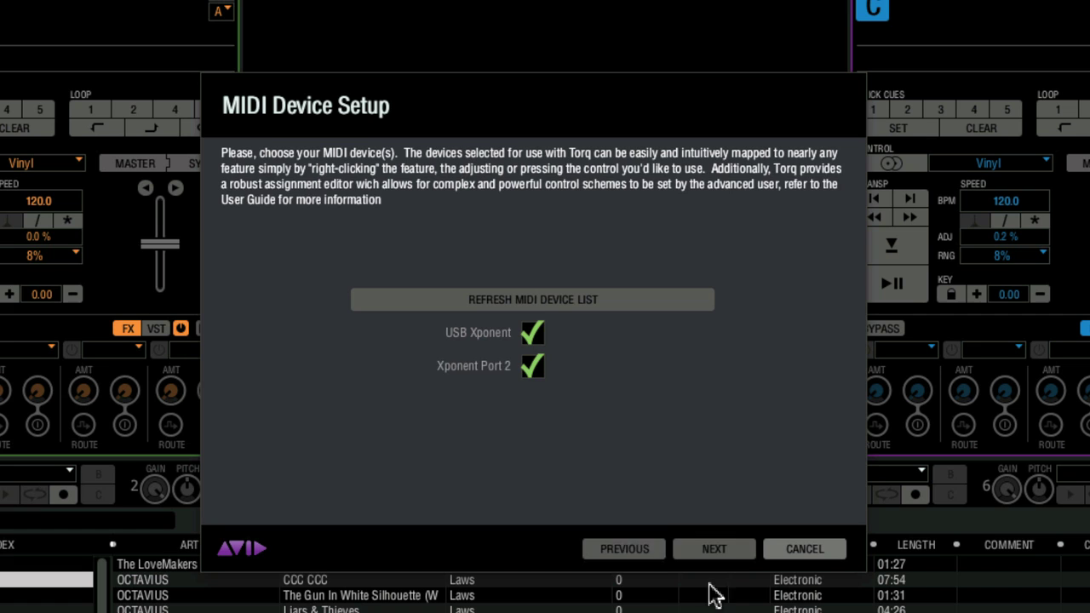
Step: Accept the default music and iTunes library locations, pass the summary, and finish setup
click(714, 552)
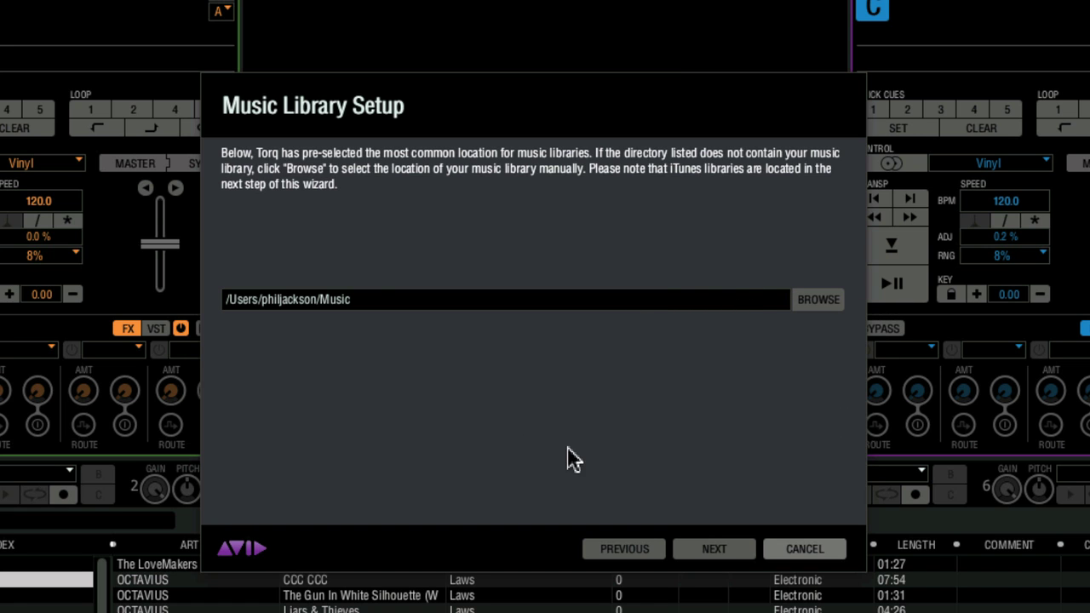
click(717, 552)
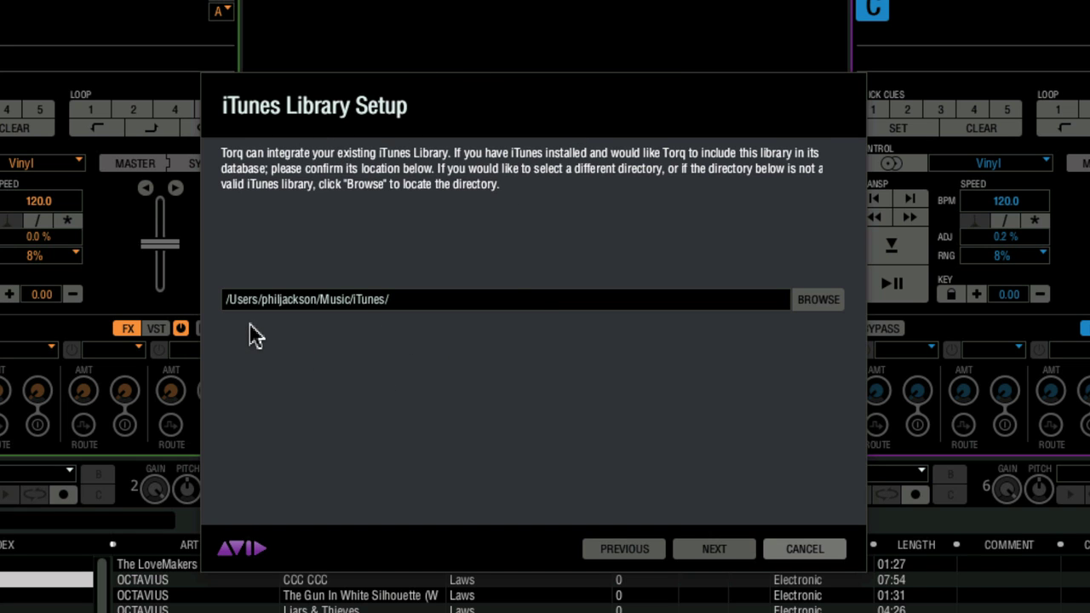
click(736, 554)
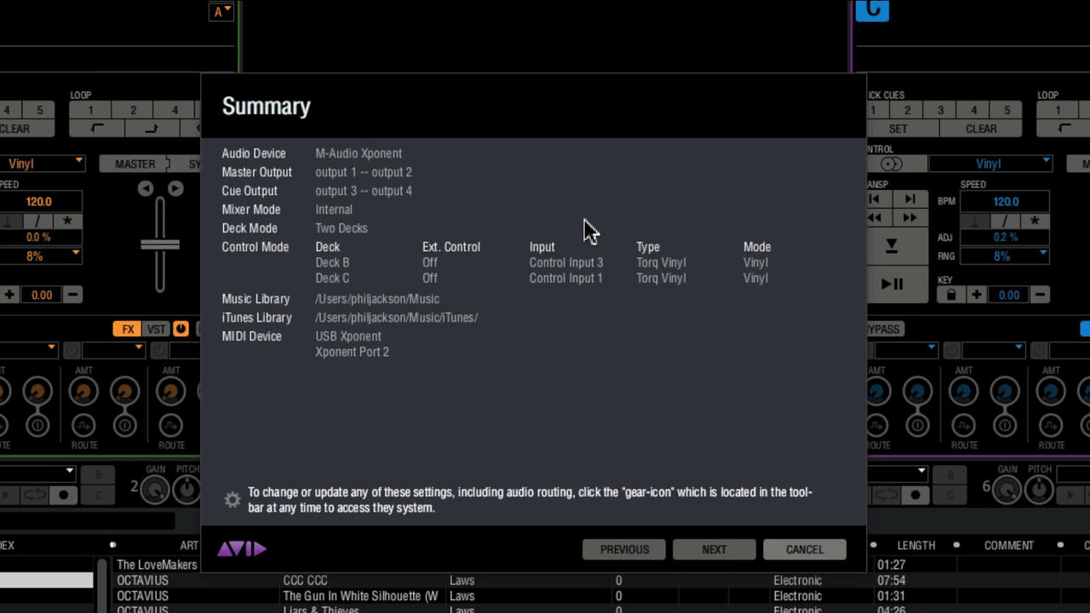
click(721, 542)
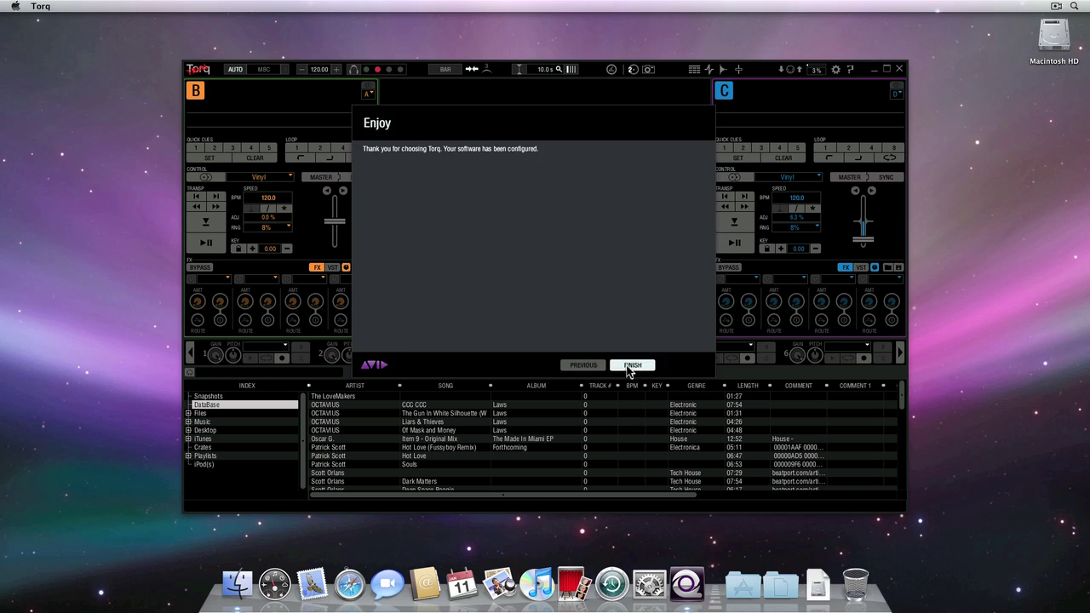
click(632, 365)
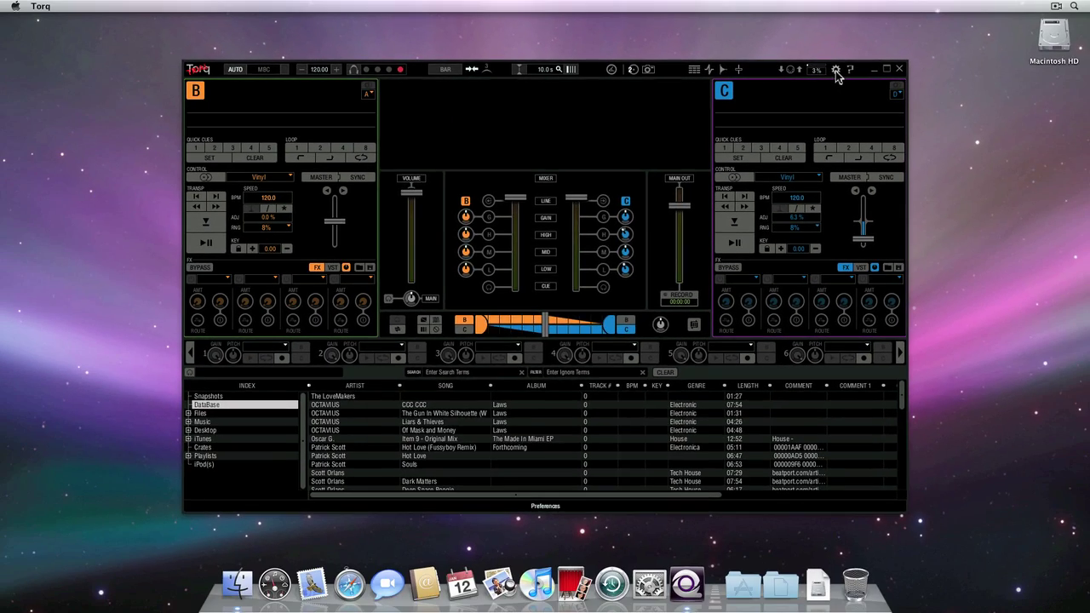
Step: Activate the license via Internet Activation in Preferences' Licensing, submitting serial number and System ID
click(920, 56)
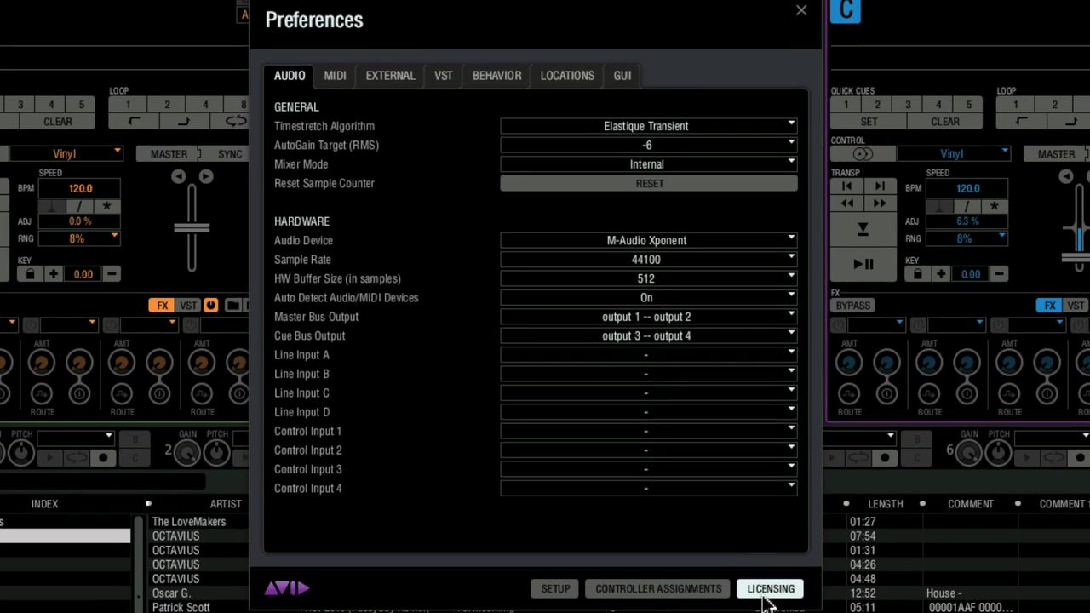
click(766, 589)
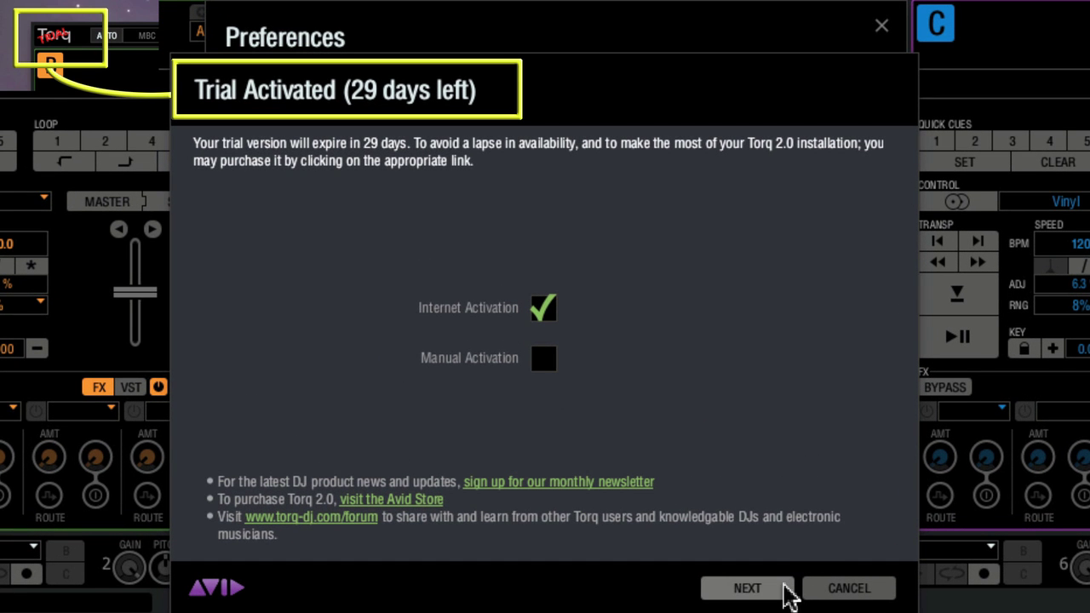
click(785, 589)
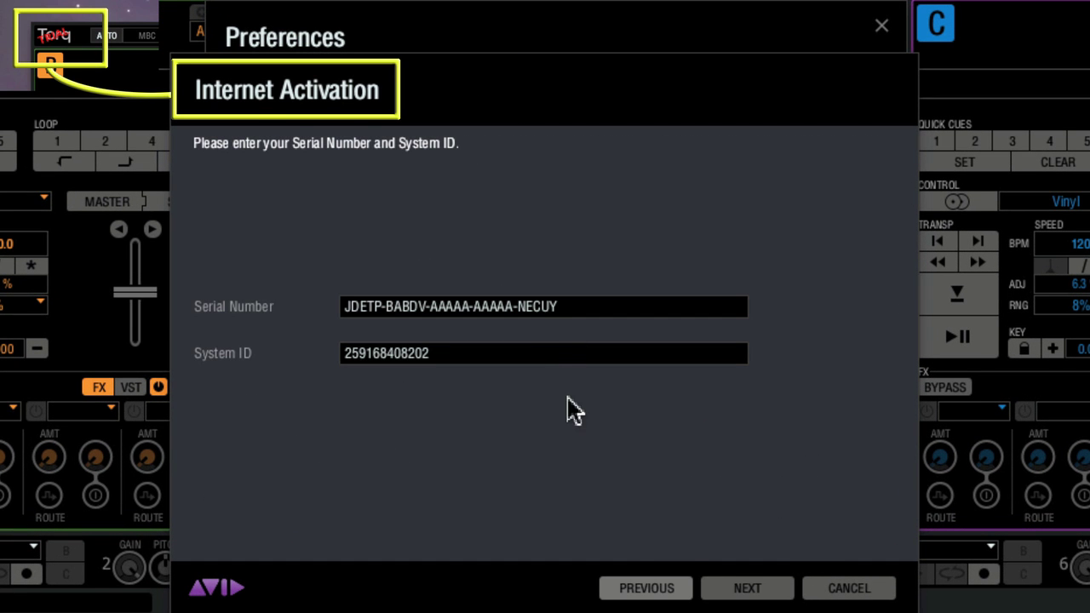
click(719, 586)
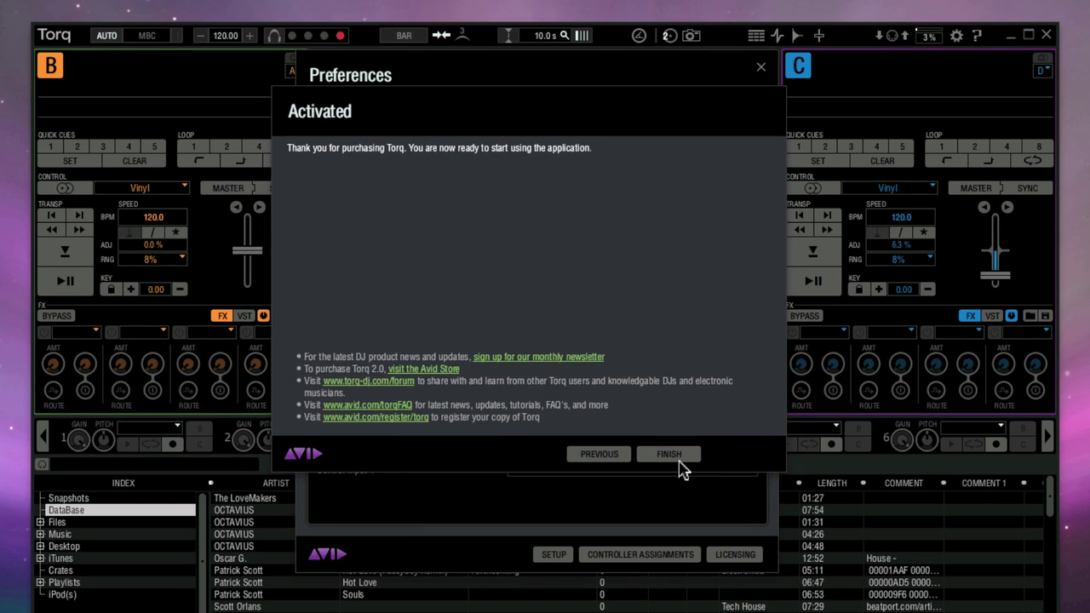
Step: Deactivate the license from Licensing, returning Torq to the 29-day trial
click(680, 475)
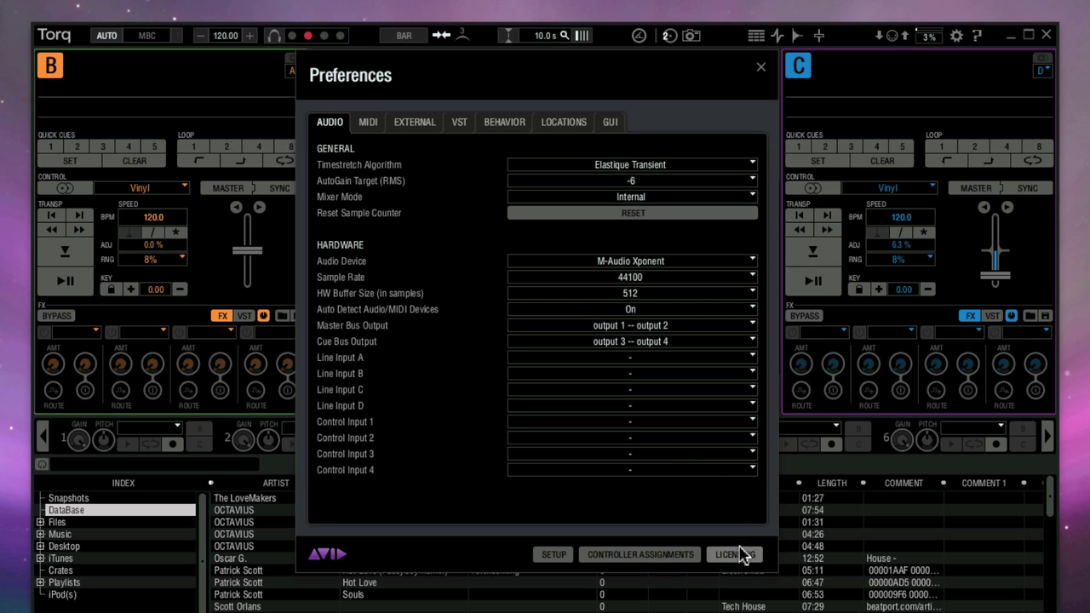
click(738, 554)
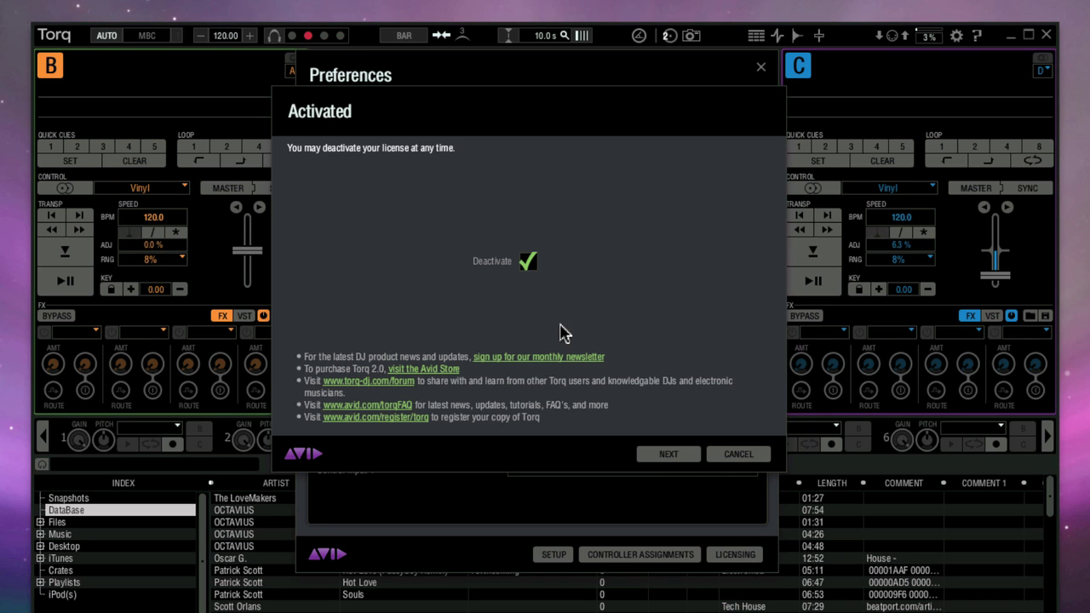
click(685, 453)
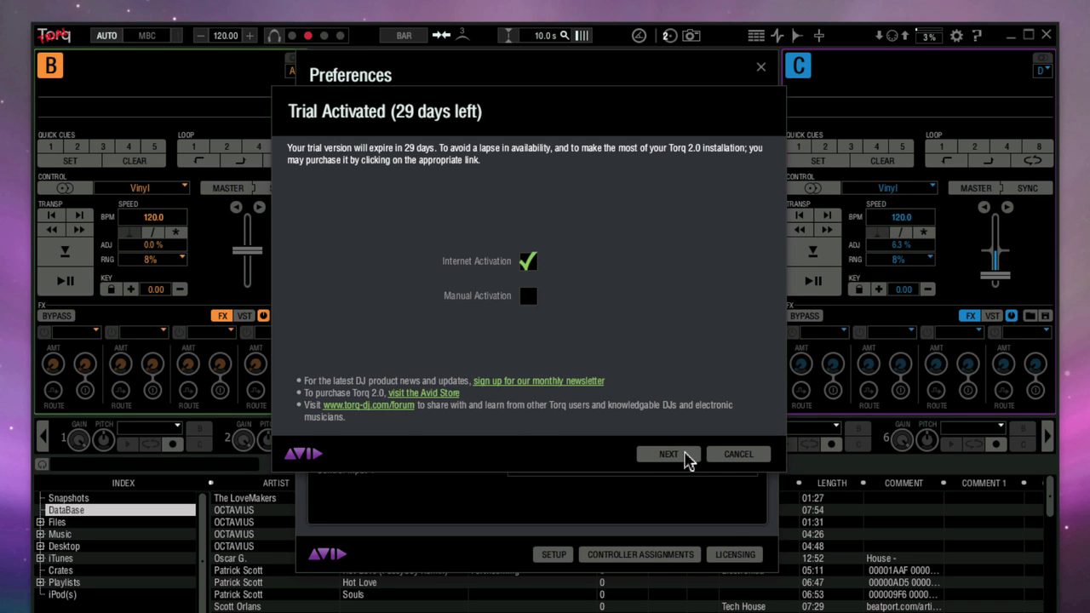